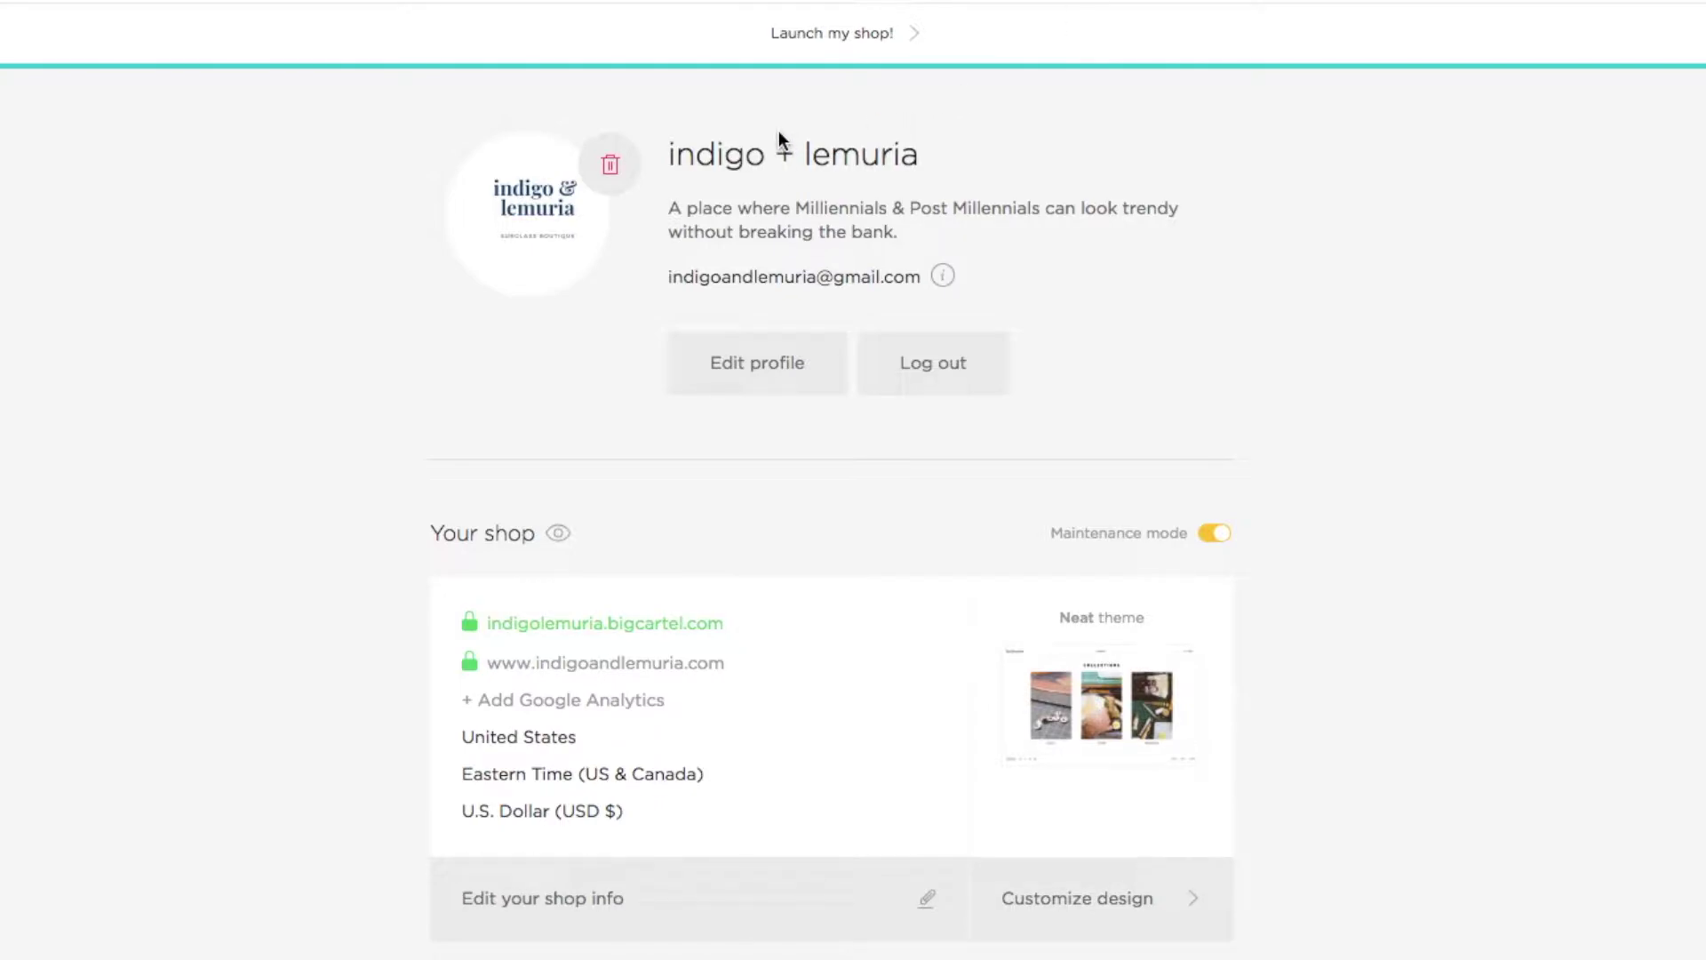
Go through Apps & Integrations to Marketing & Promotion Apps and open the Mailchimp app page
scroll(560, 340, down, 20)
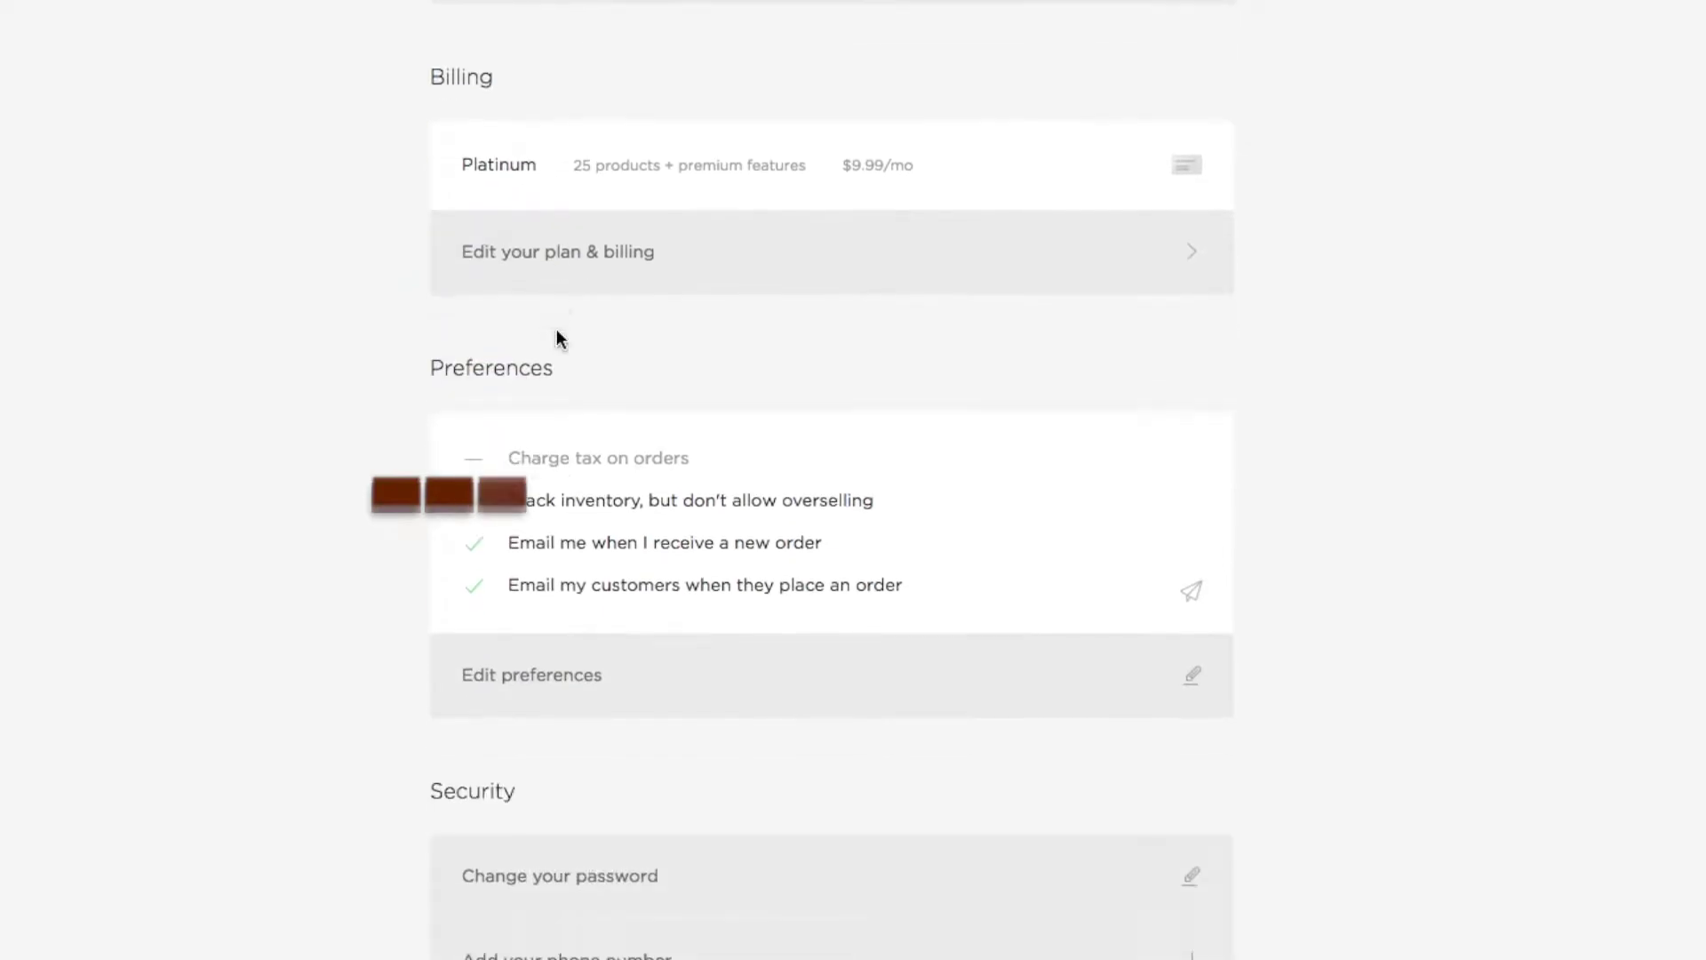
scroll(560, 337, down, 3)
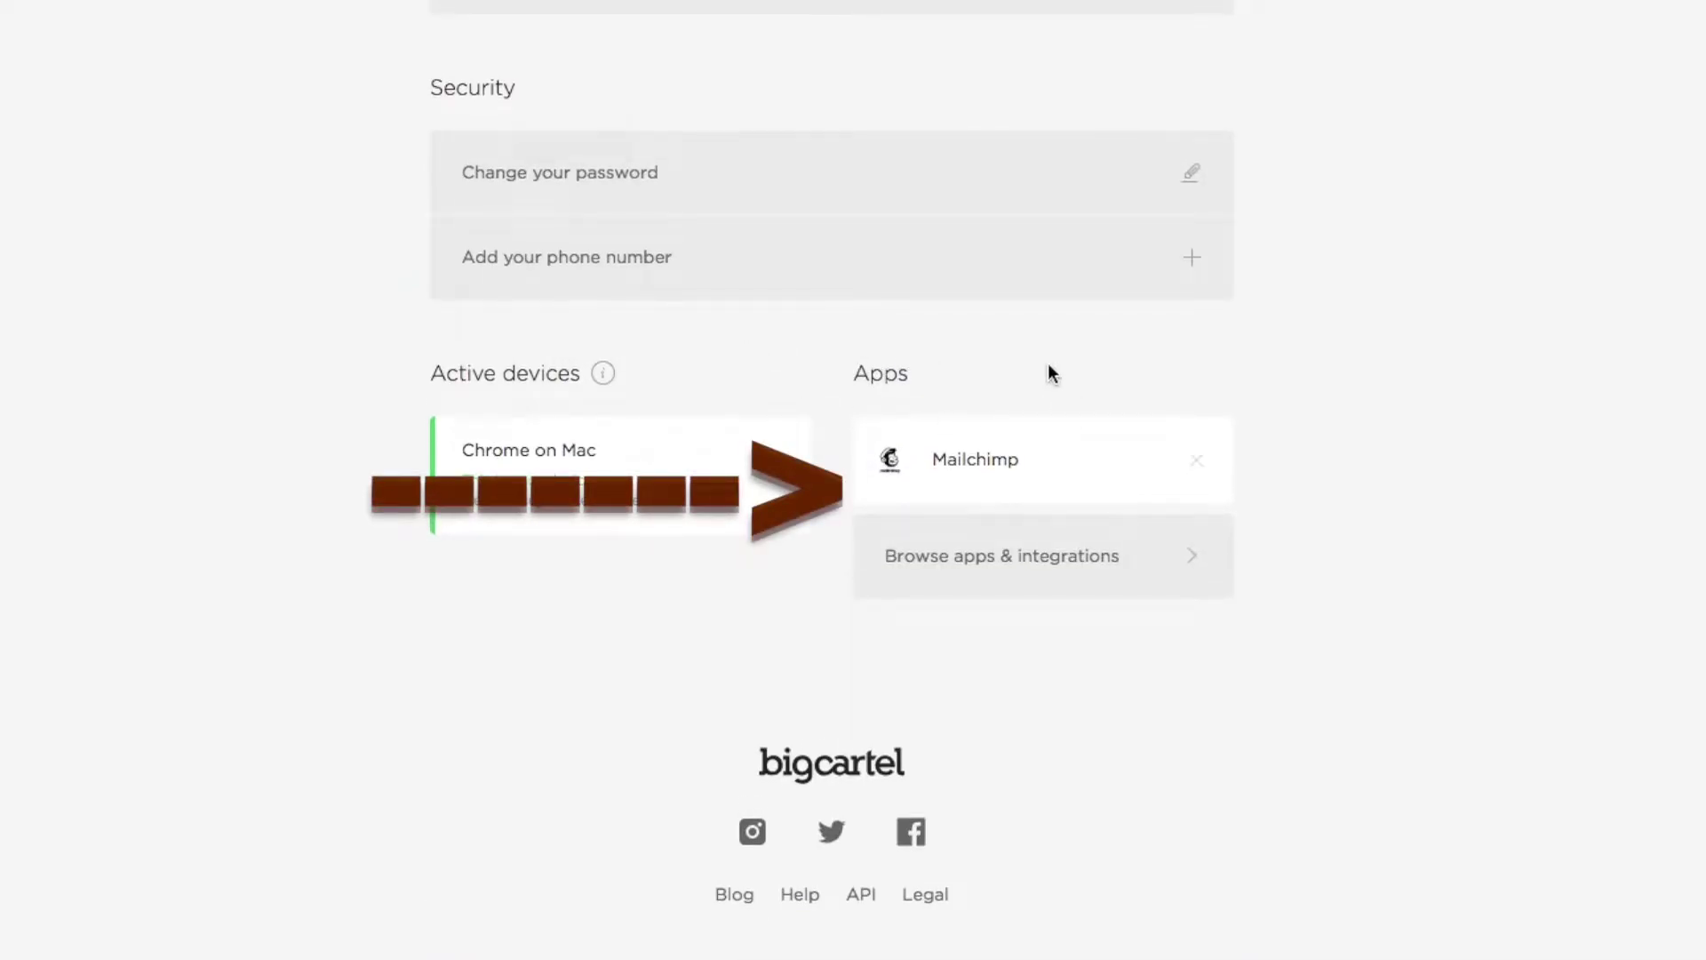
click(1026, 555)
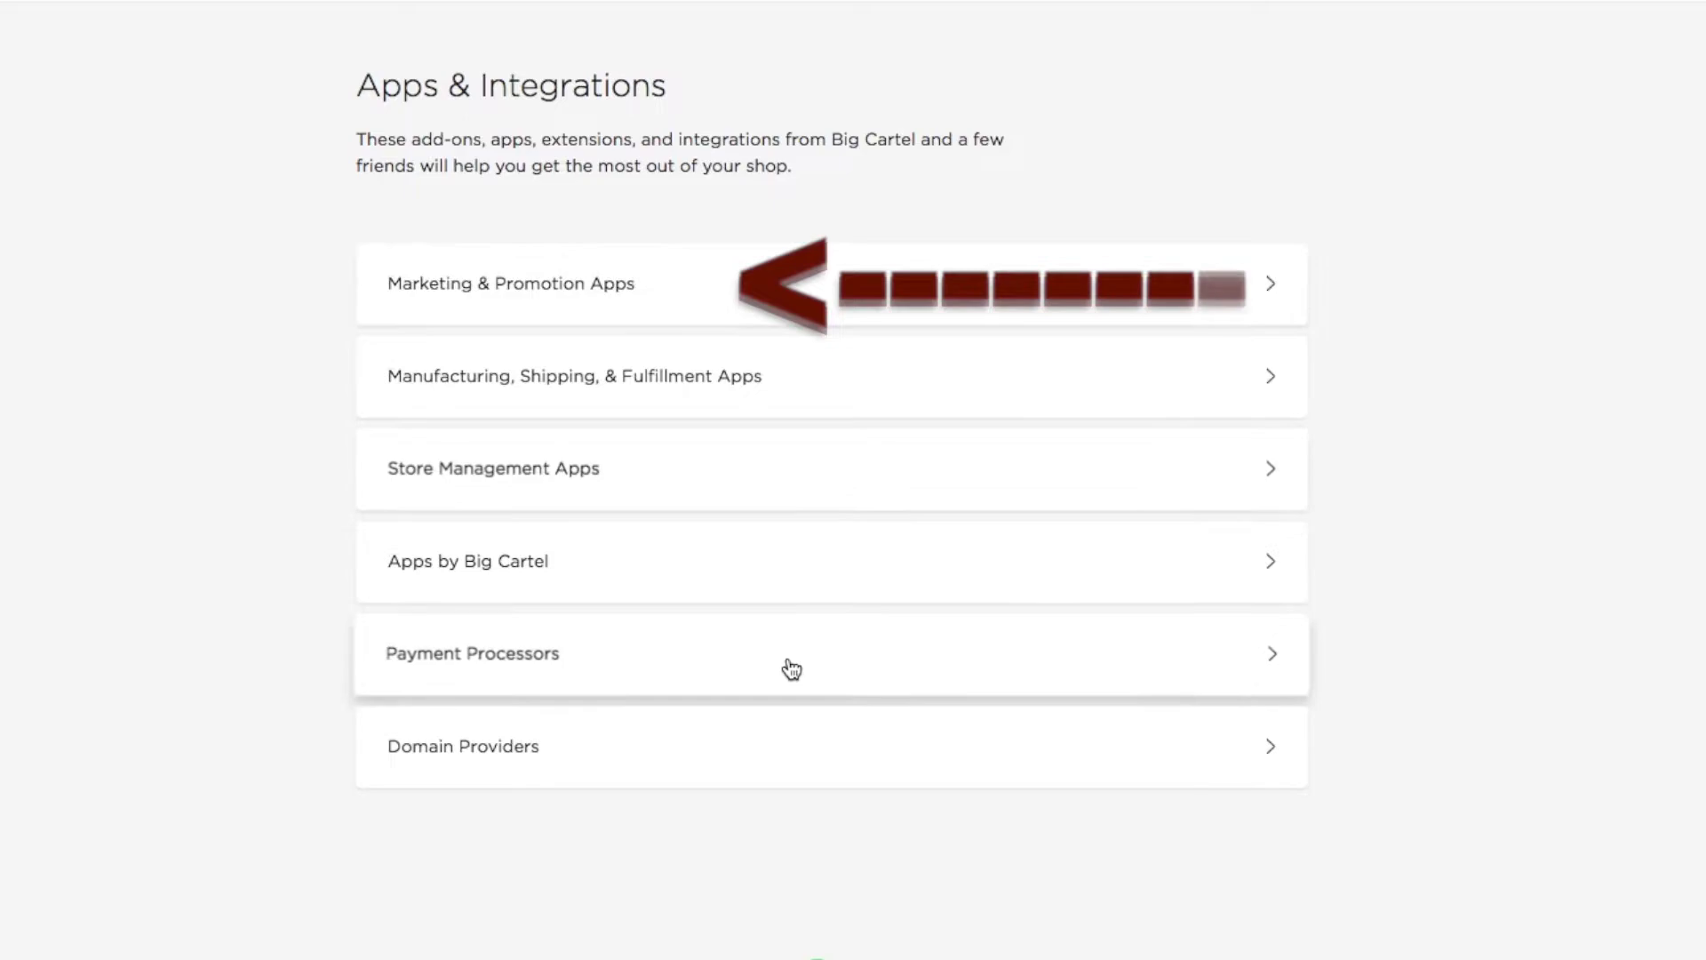
scroll(830, 445, down, 5)
scroll(830, 442, up, 5)
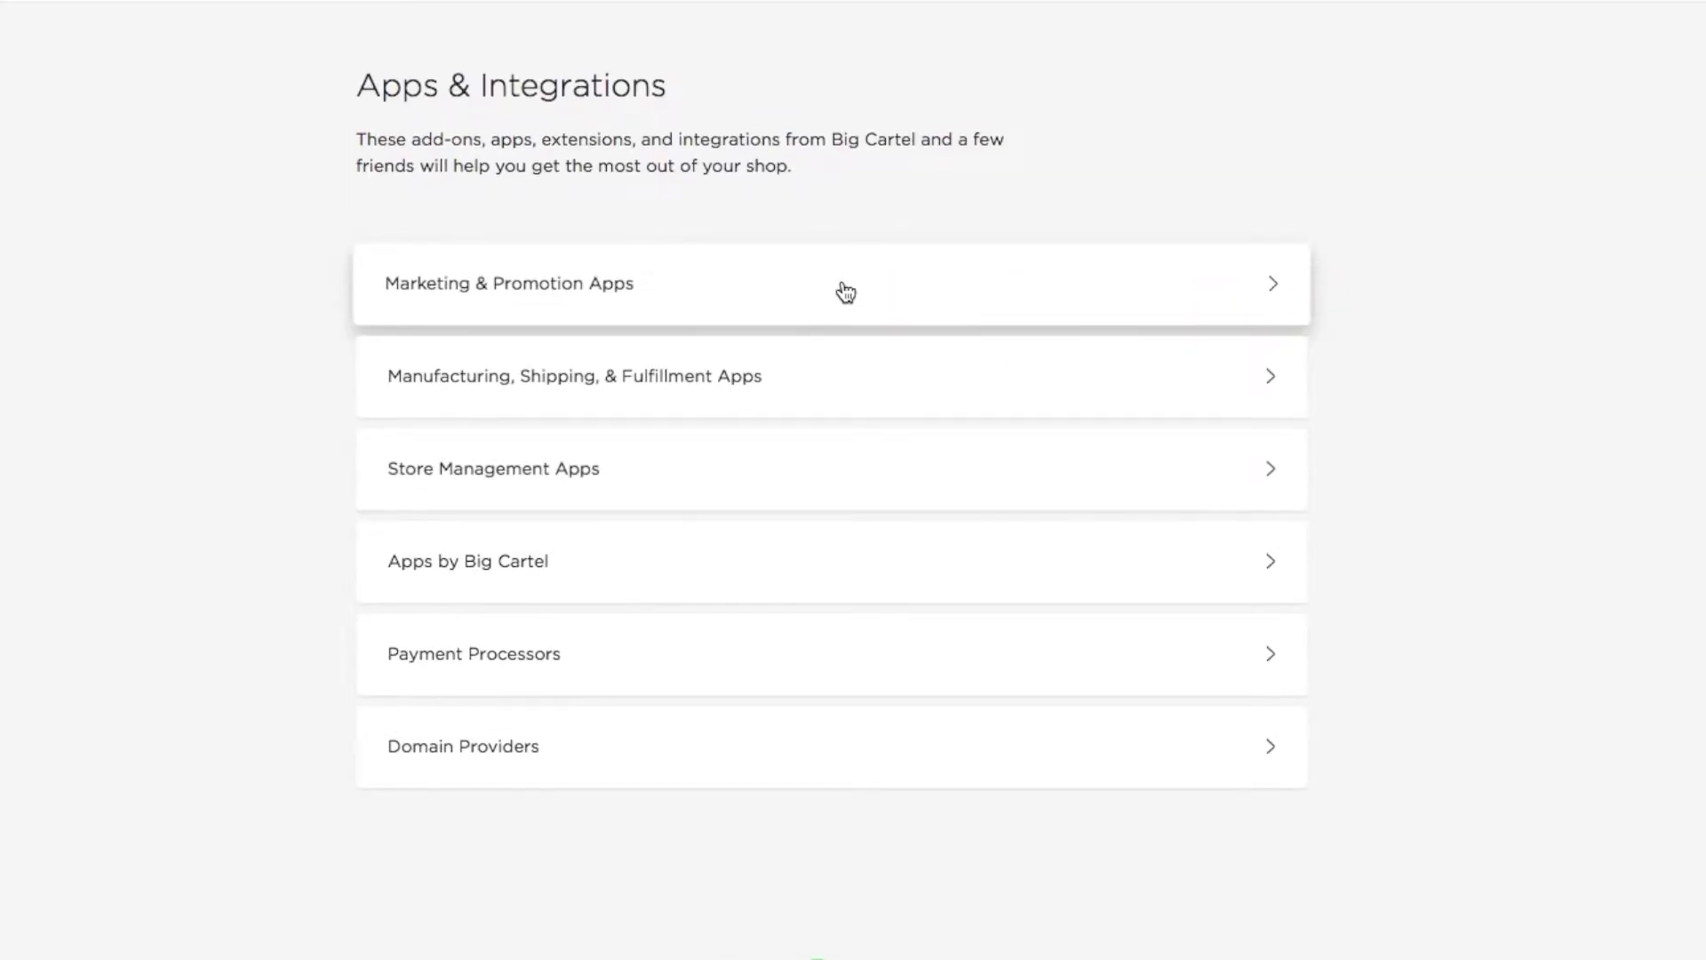
click(841, 290)
scroll(669, 498, down, 8)
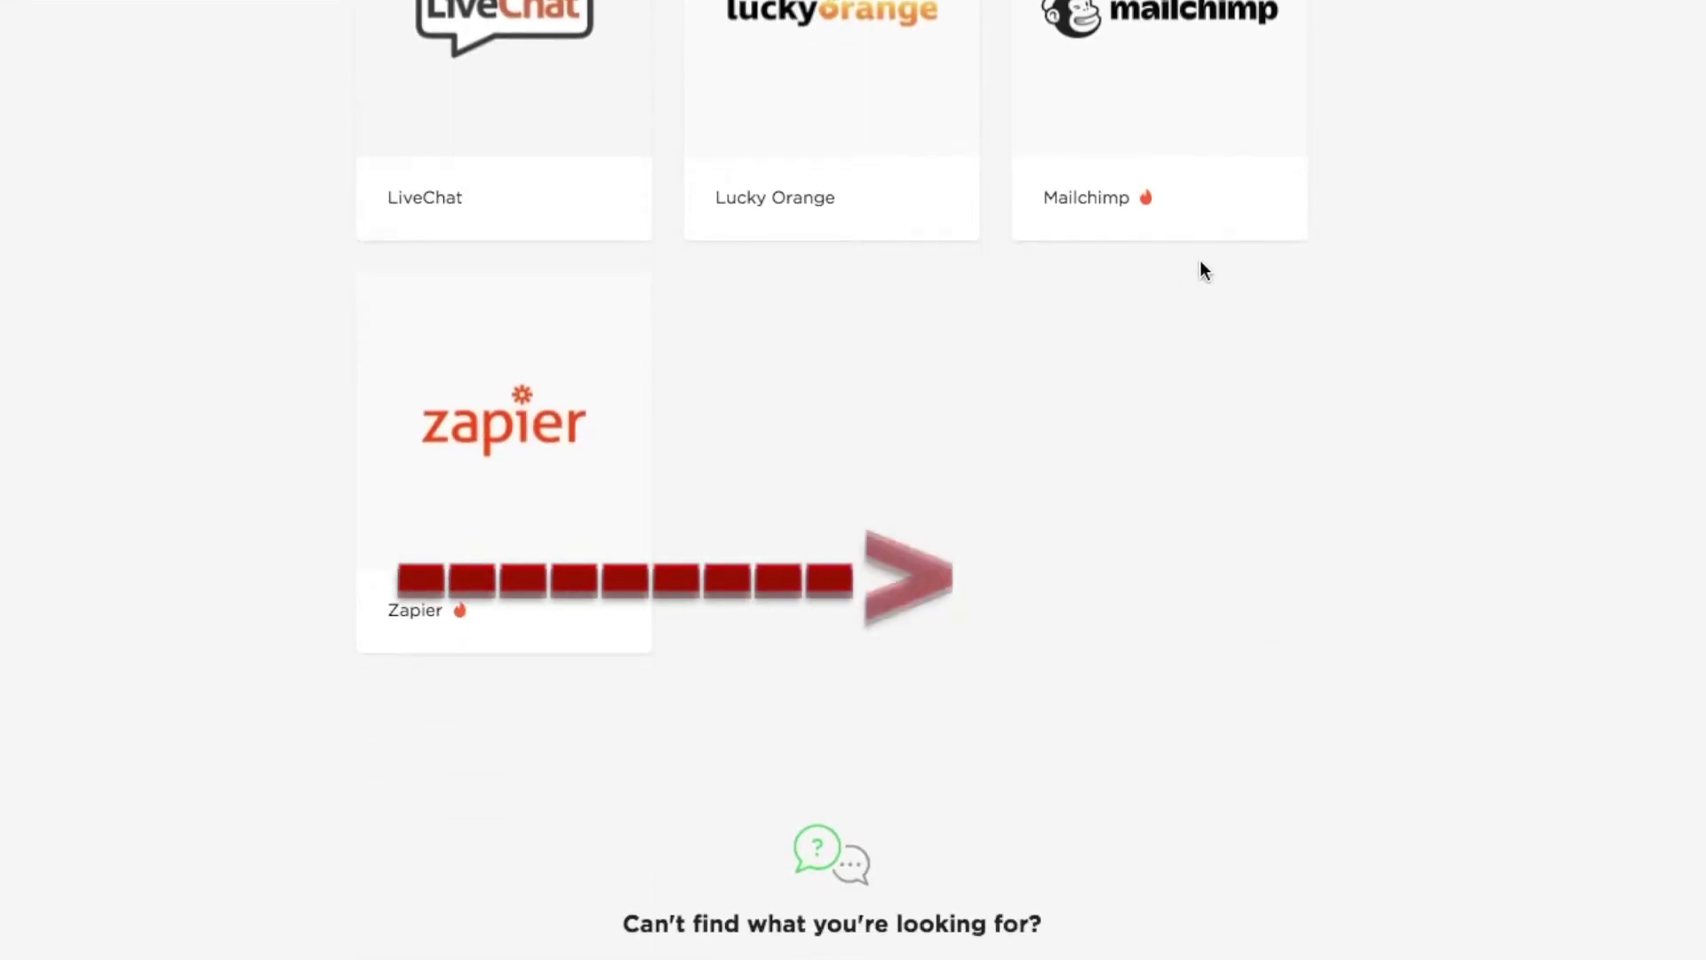
scroll(1189, 169, up, 6)
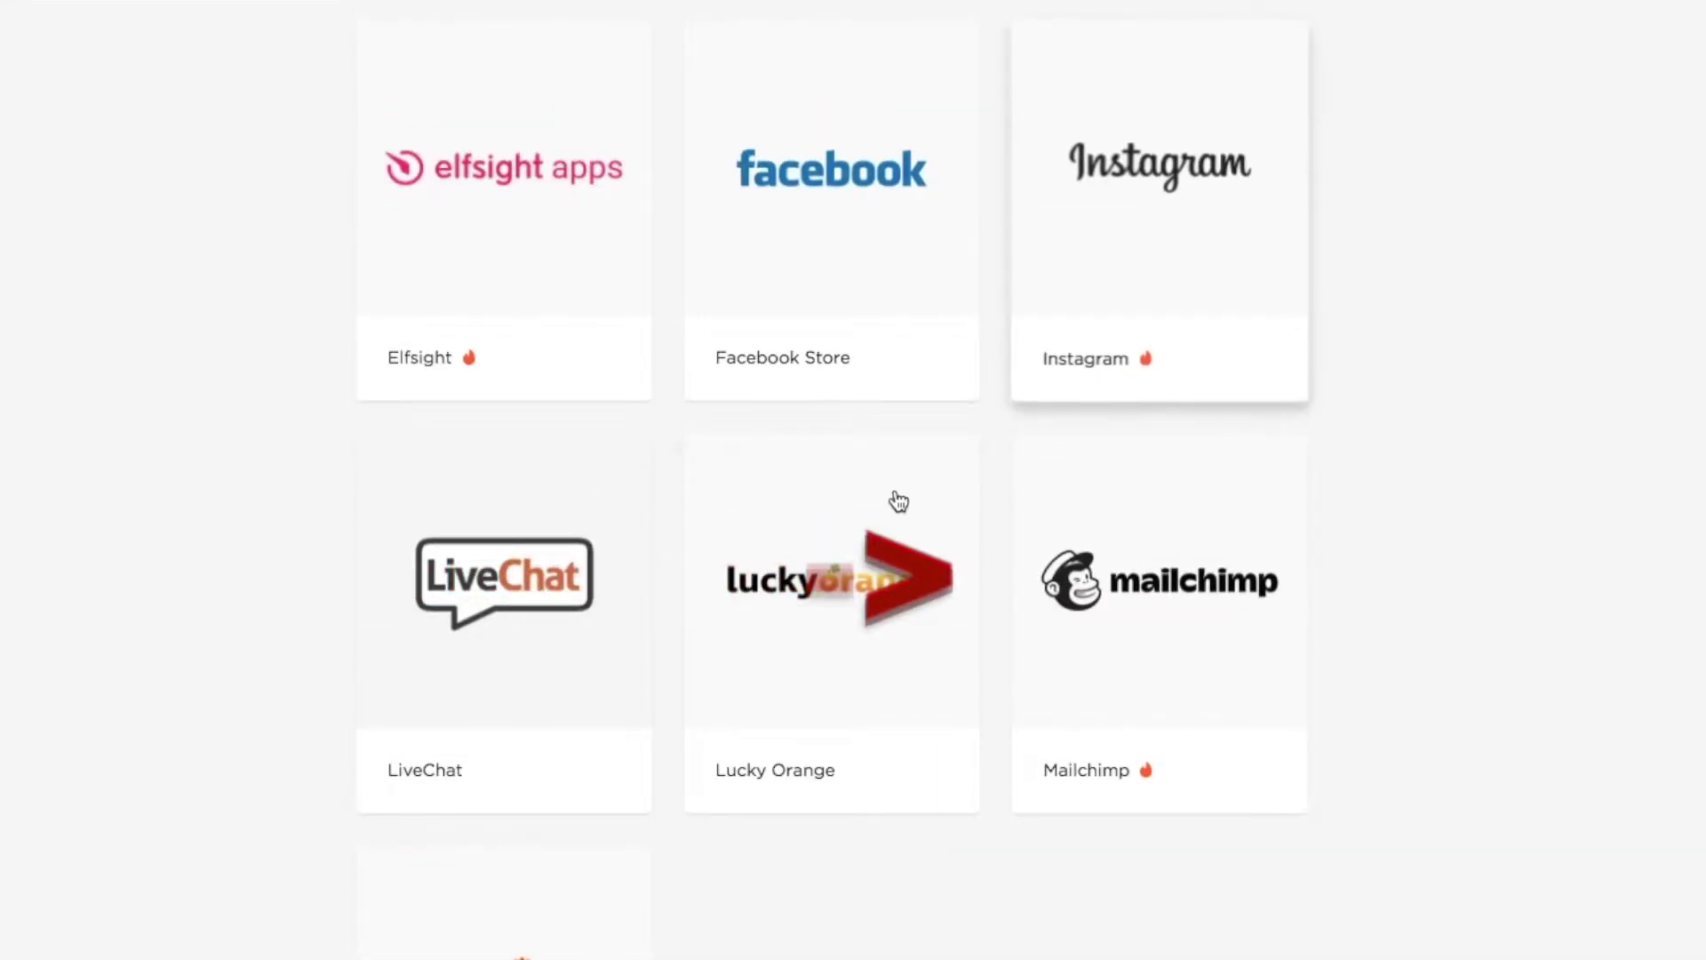
click(1169, 613)
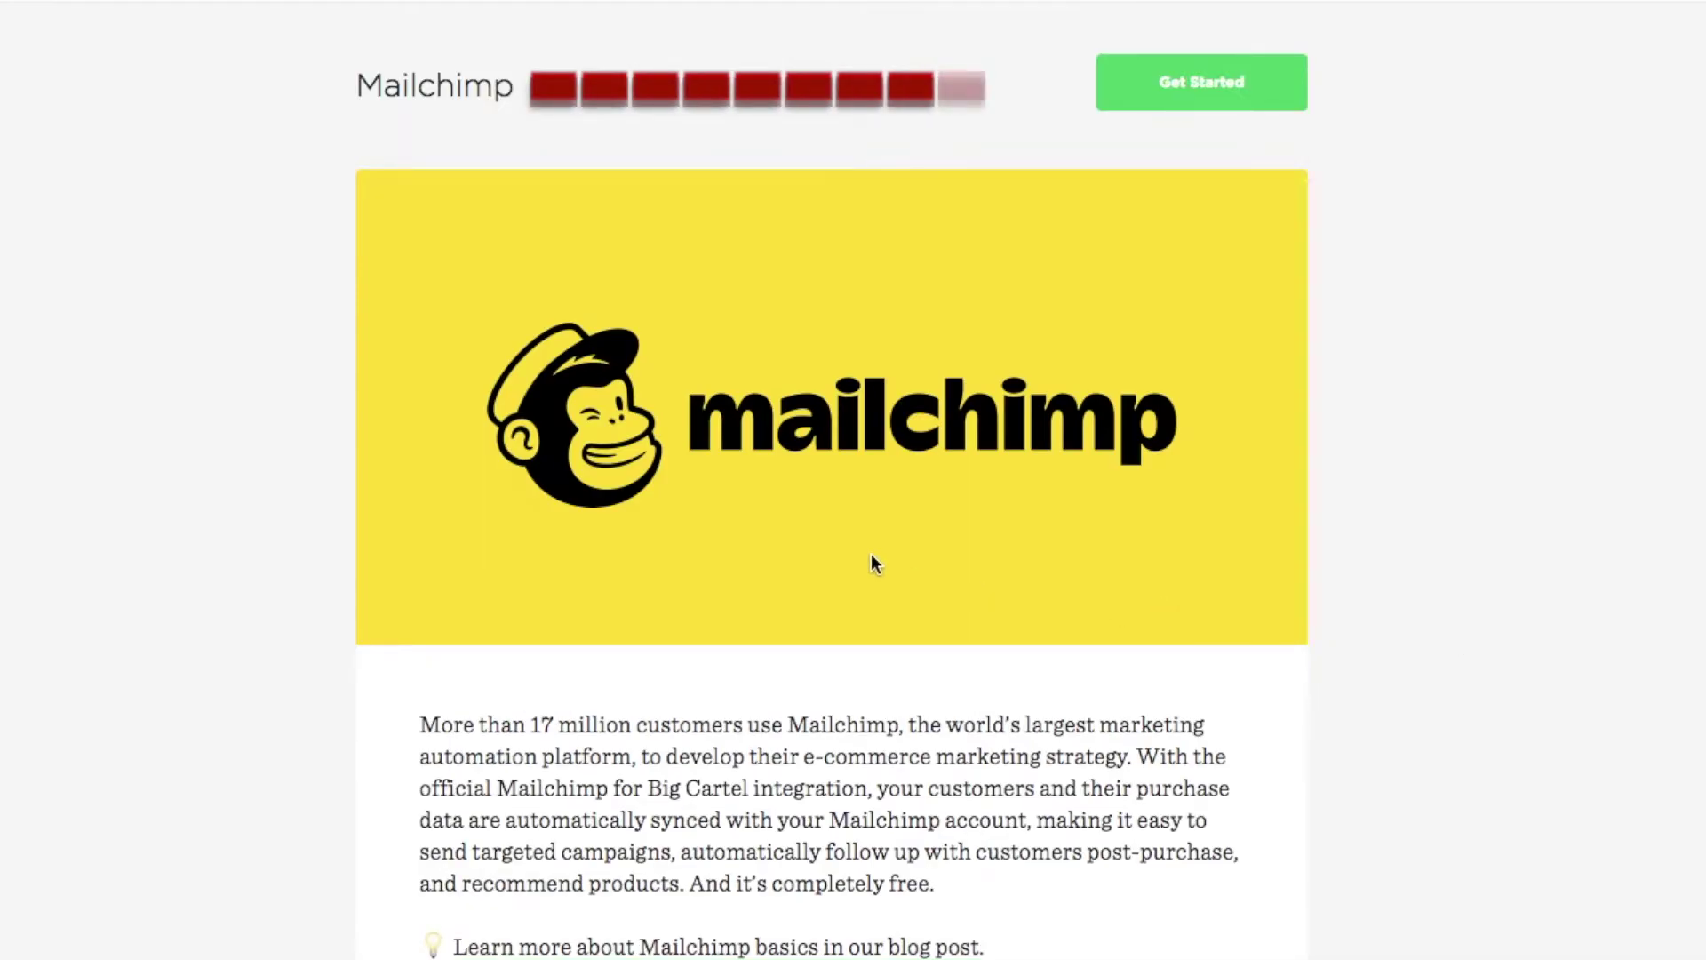
Start the Mailchimp connection with Get Started, then open the shop's Customize design editor
click(1222, 100)
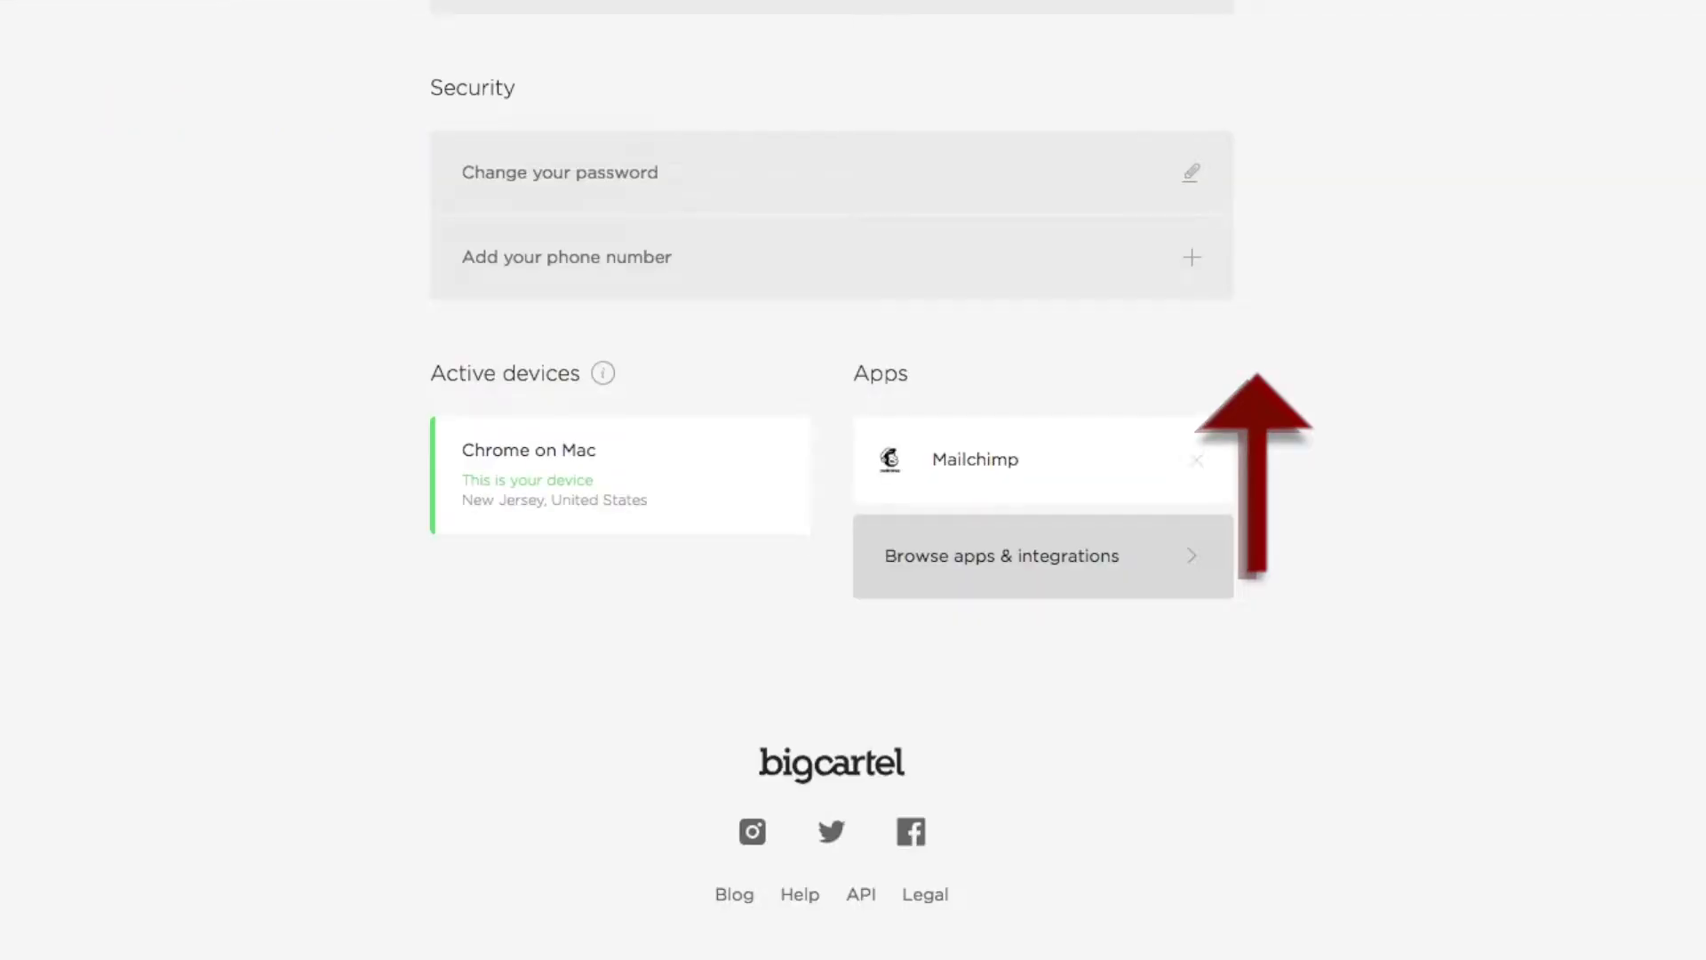
scroll(775, 225, up, 20)
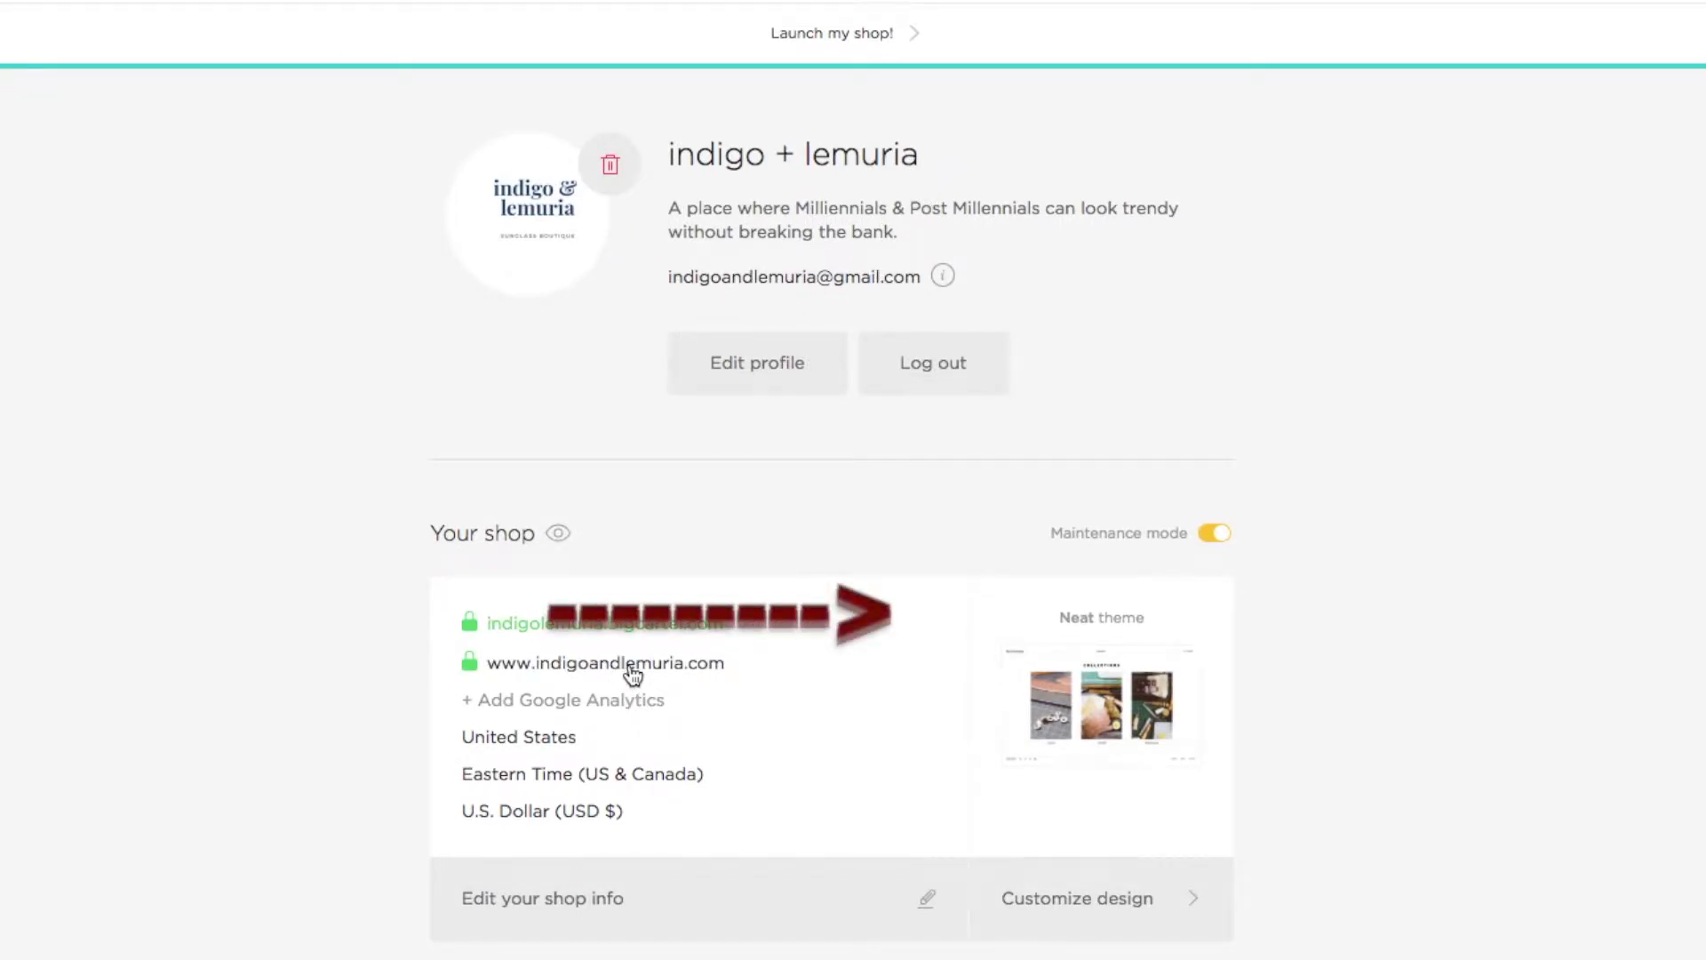
scroll(633, 675, down, 3)
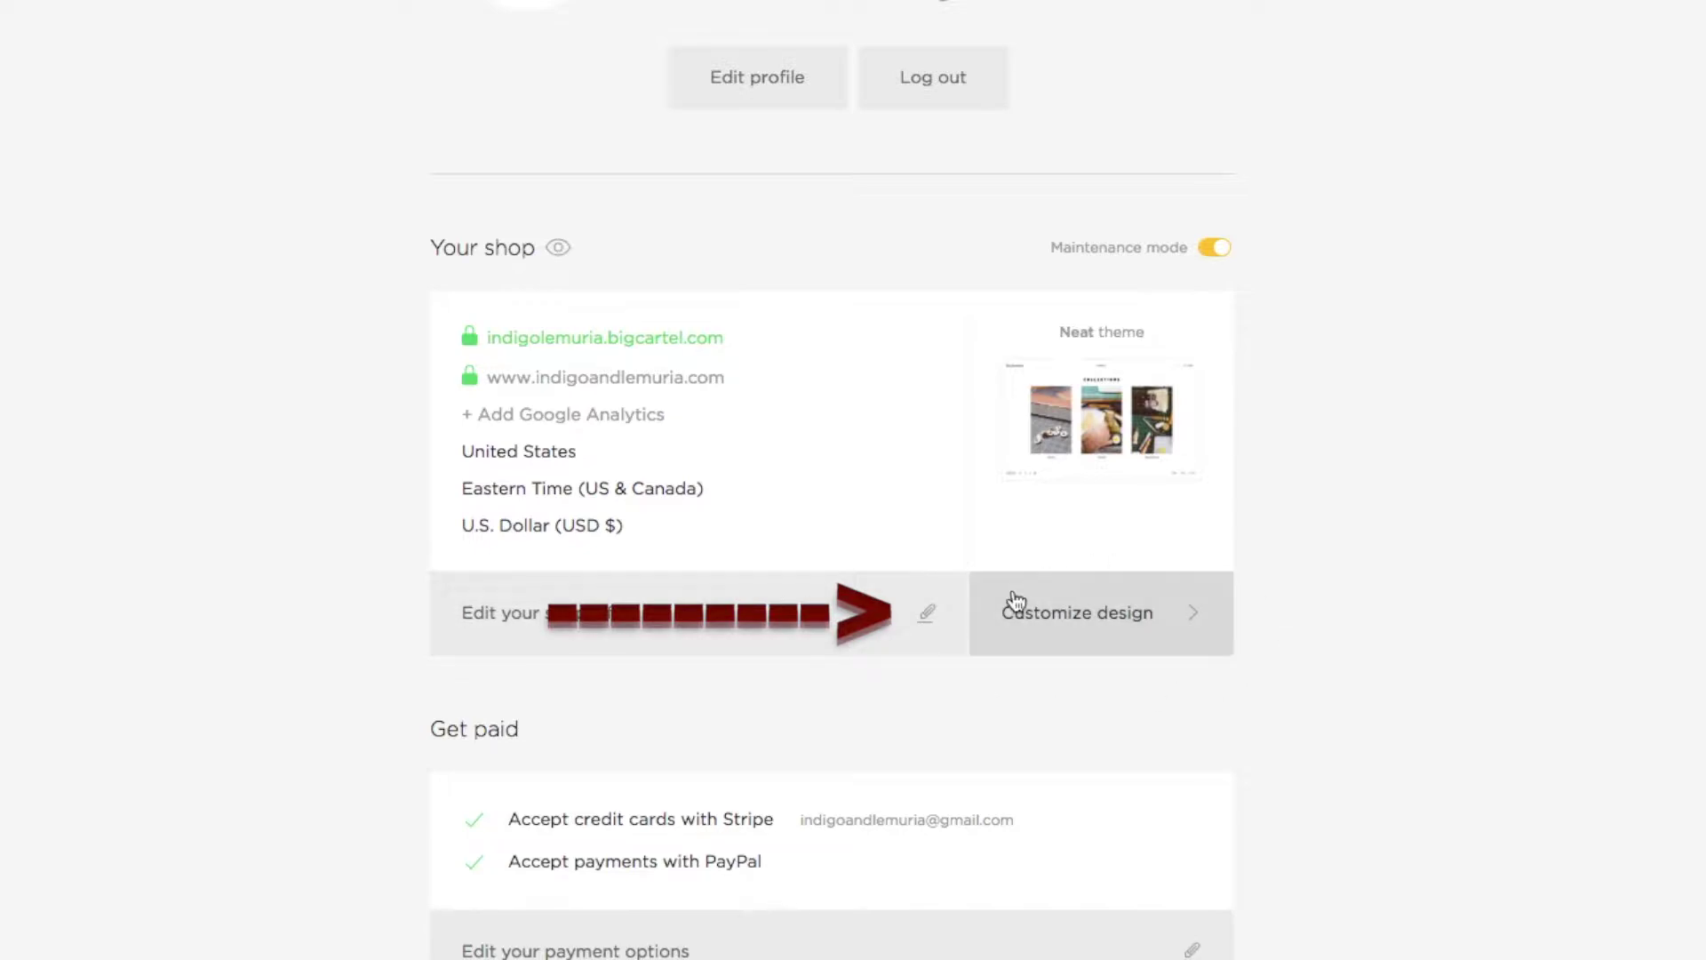
click(1105, 621)
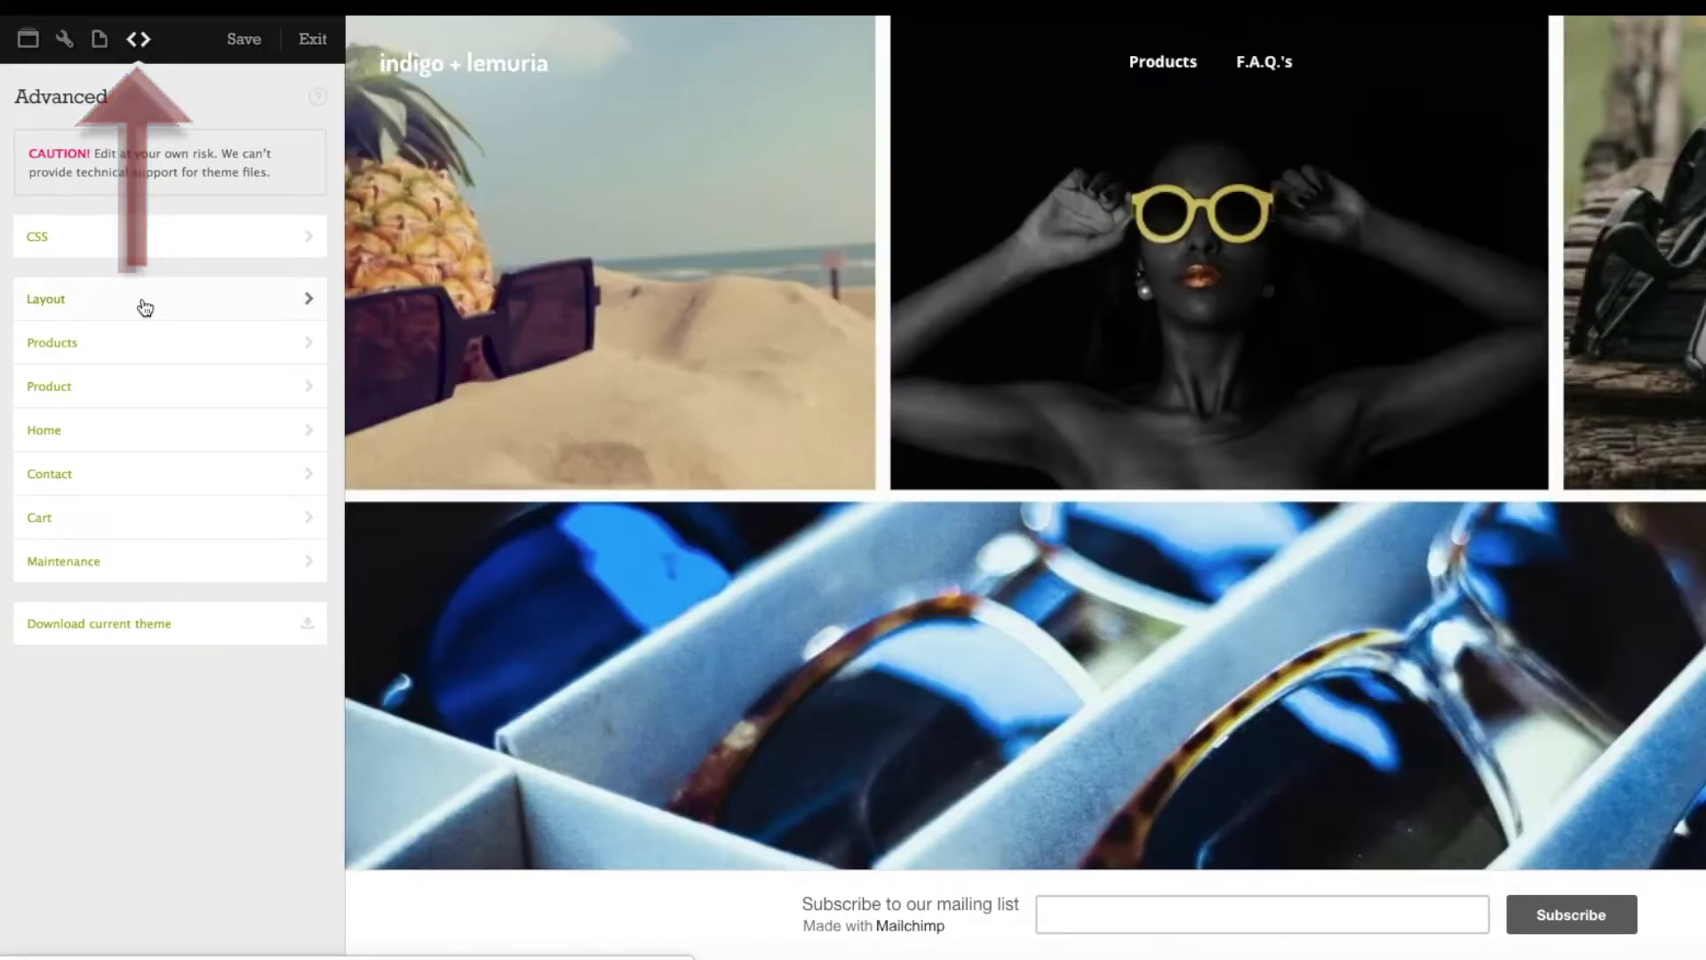
Check that the Layout code ends with the Mailchimp script before </body>, then apply it with Done
click(141, 302)
scroll(186, 643, down, 15)
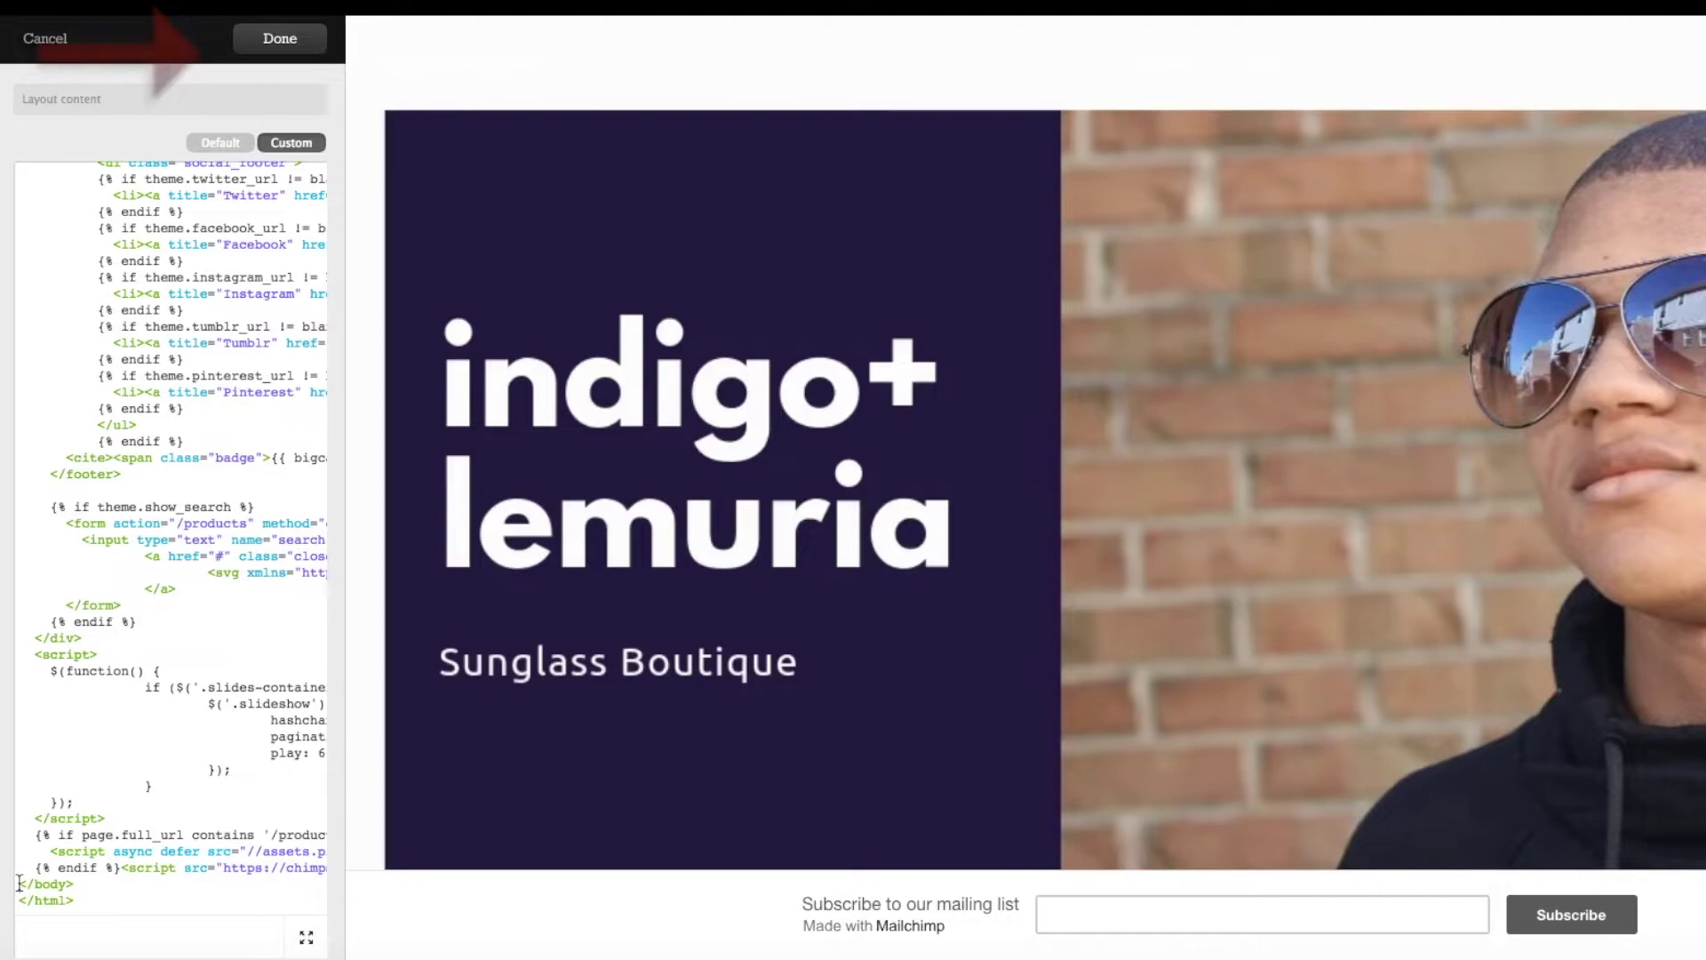
scroll(25, 860, right, 1)
scroll(25, 861, right, 1)
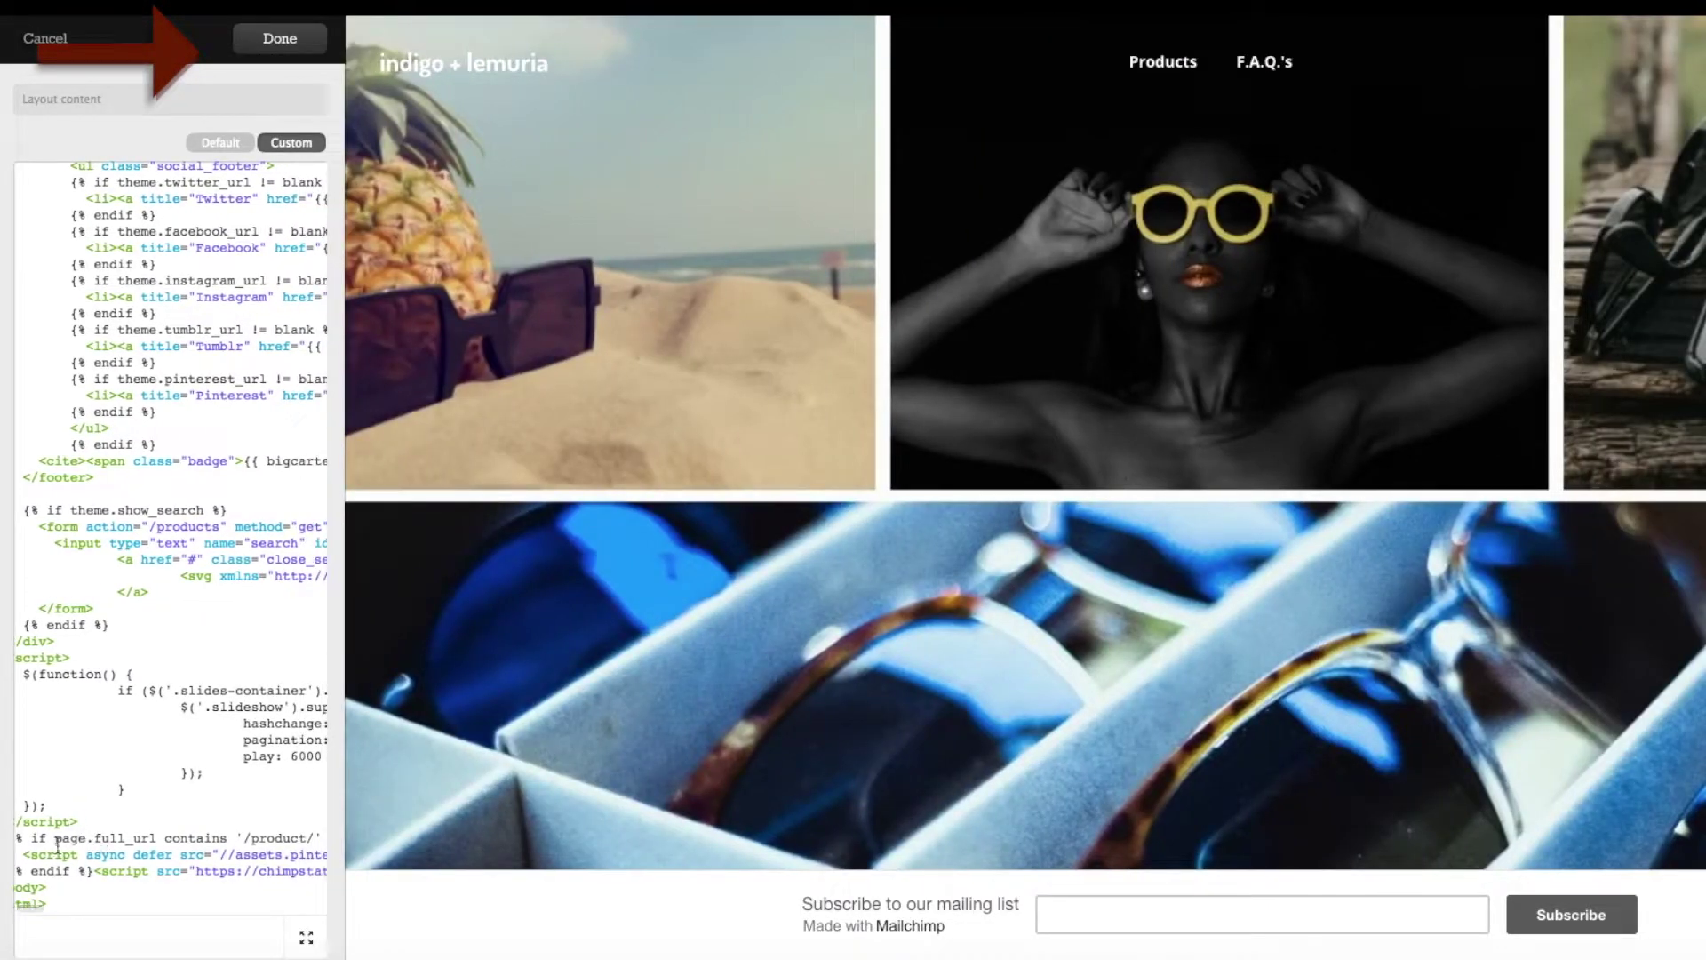
scroll(57, 844, left, 1)
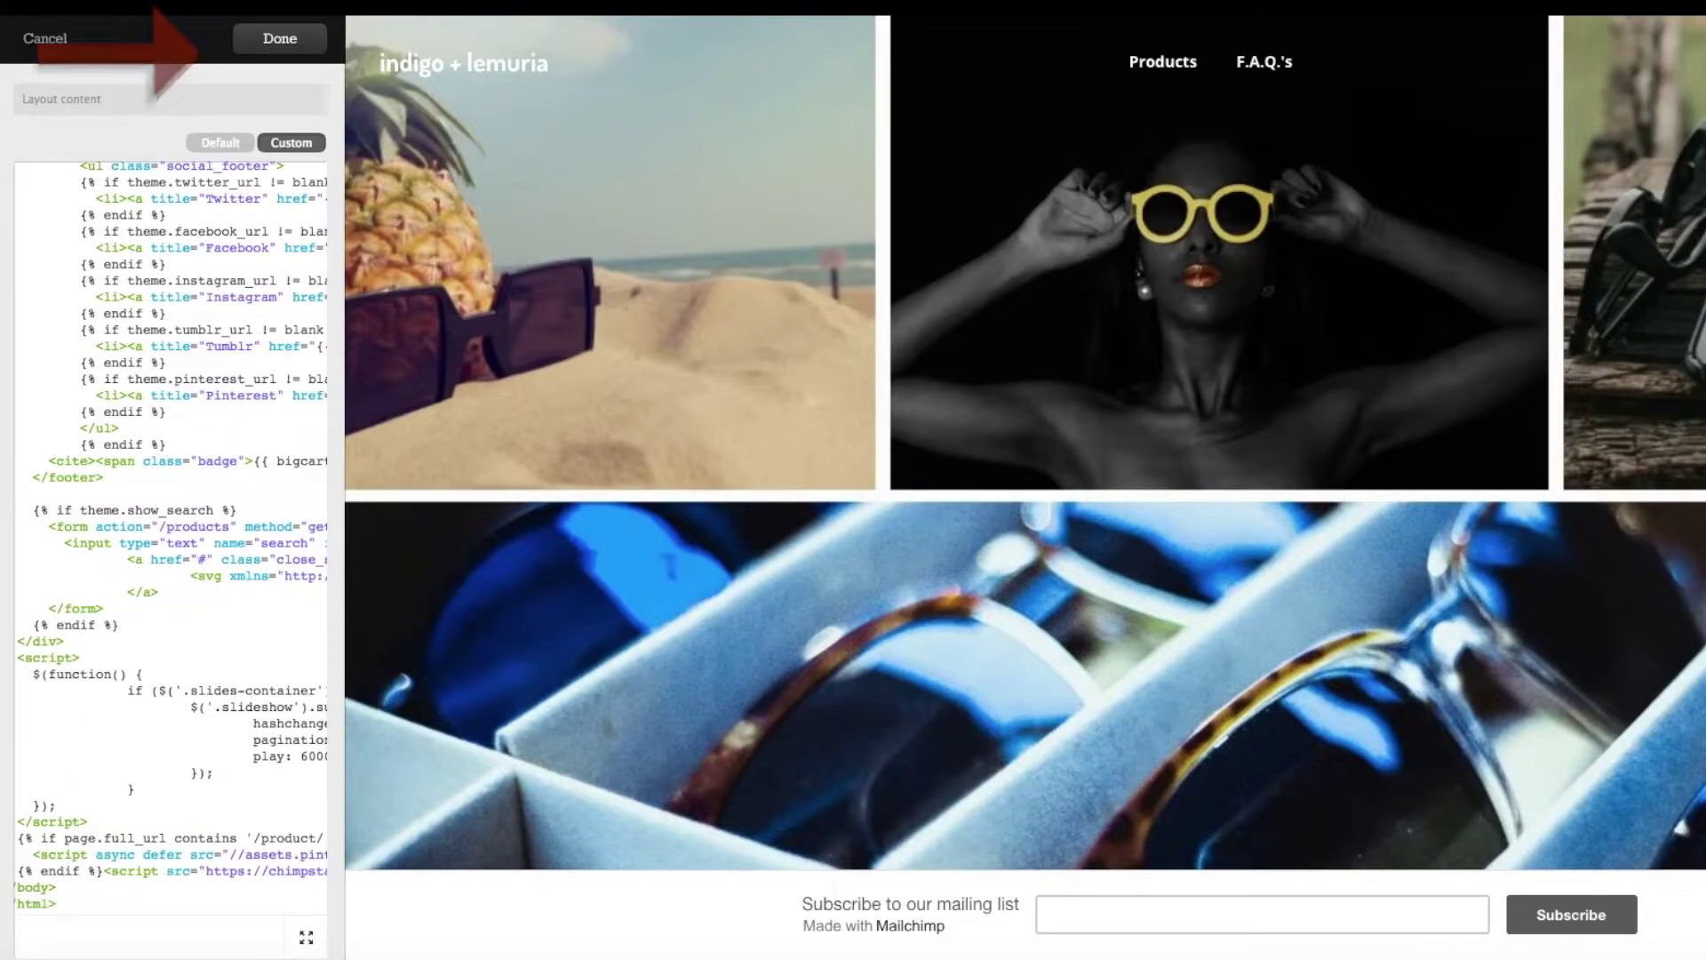
click(275, 41)
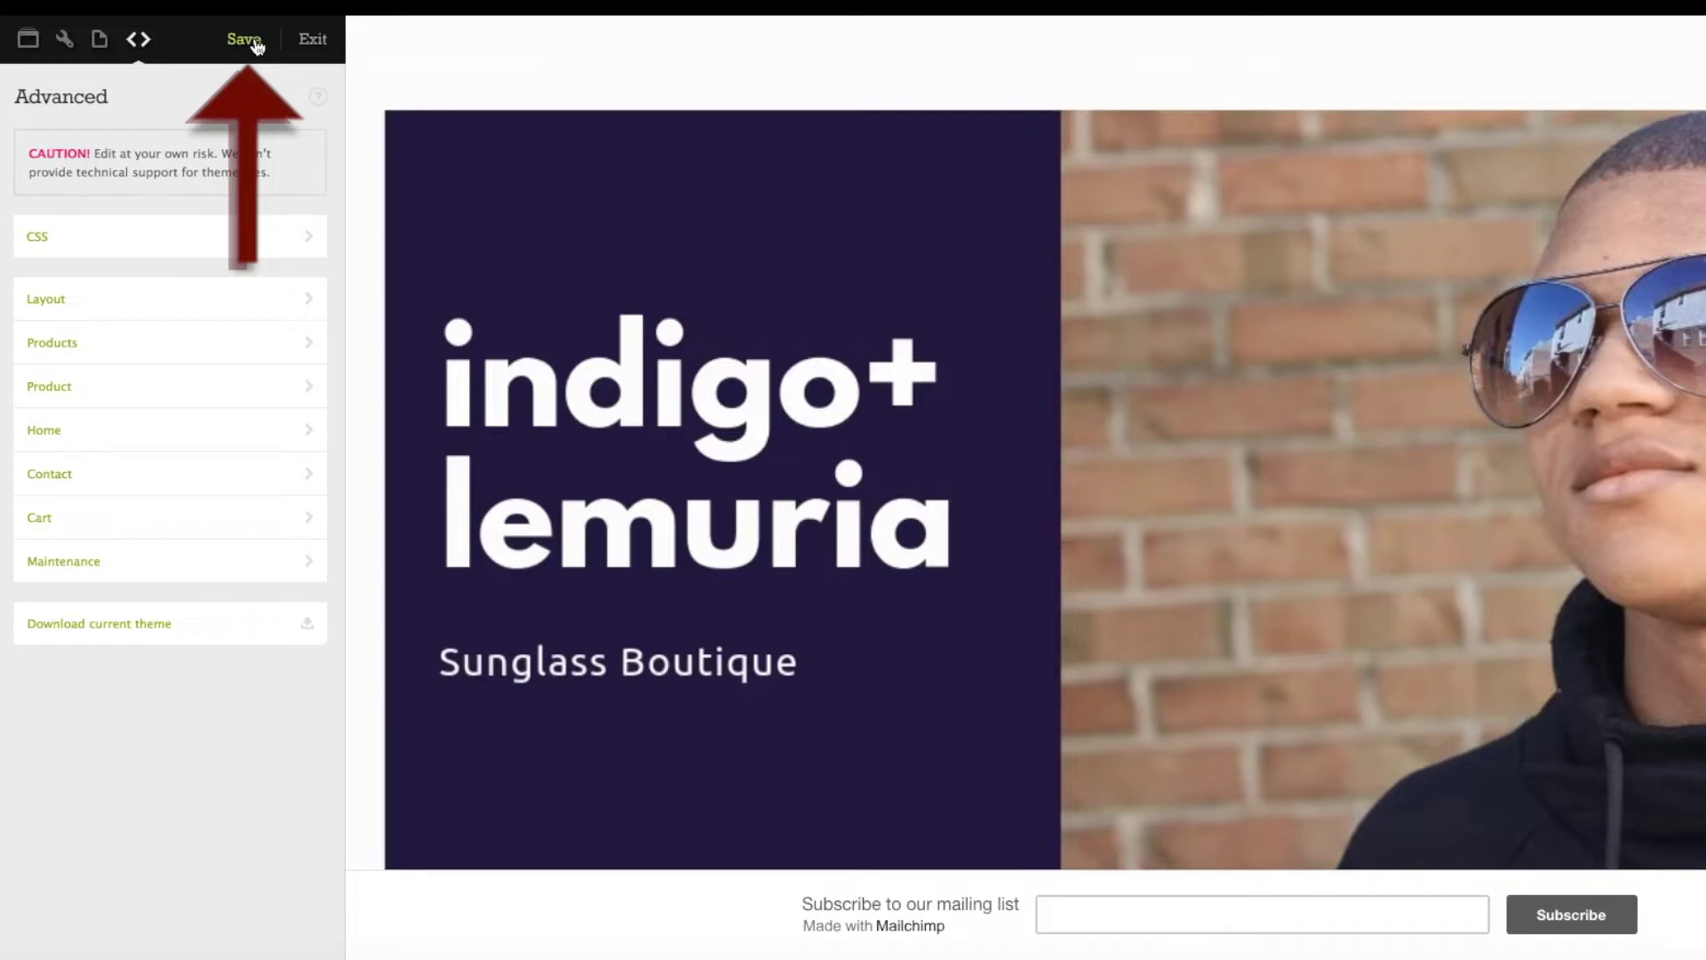
Save and exit the theme editor, then switch Mailchimp to its Dashboard via the account menu
click(247, 42)
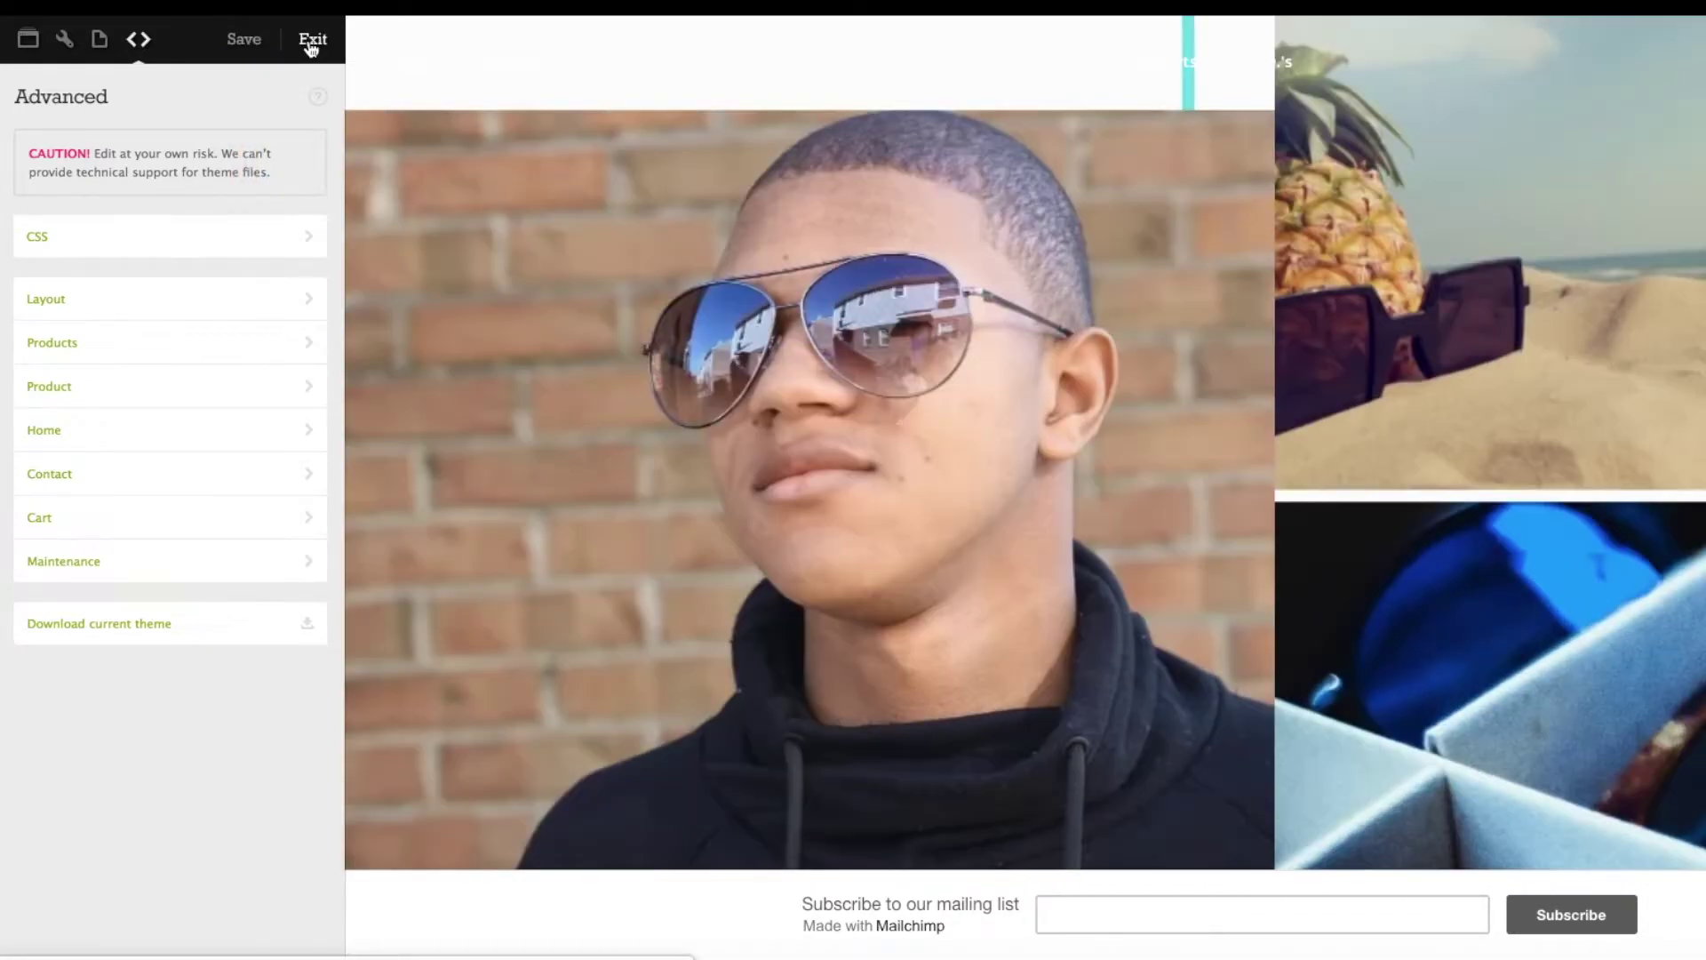
click(311, 43)
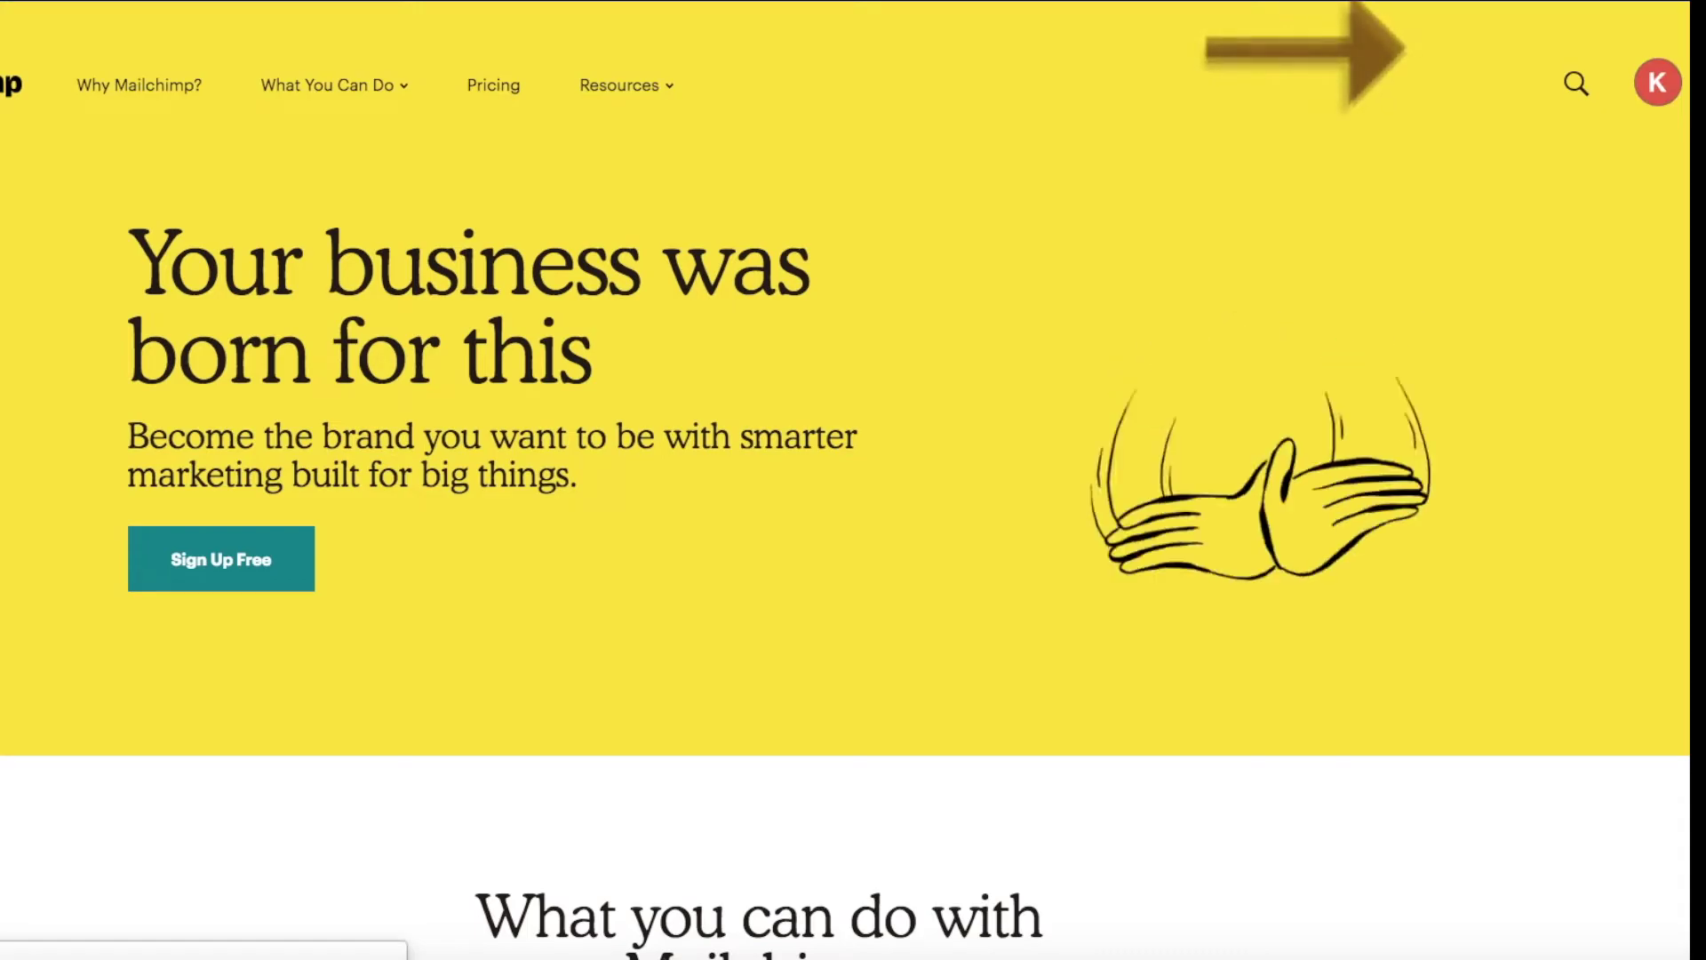
click(1657, 81)
click(1619, 253)
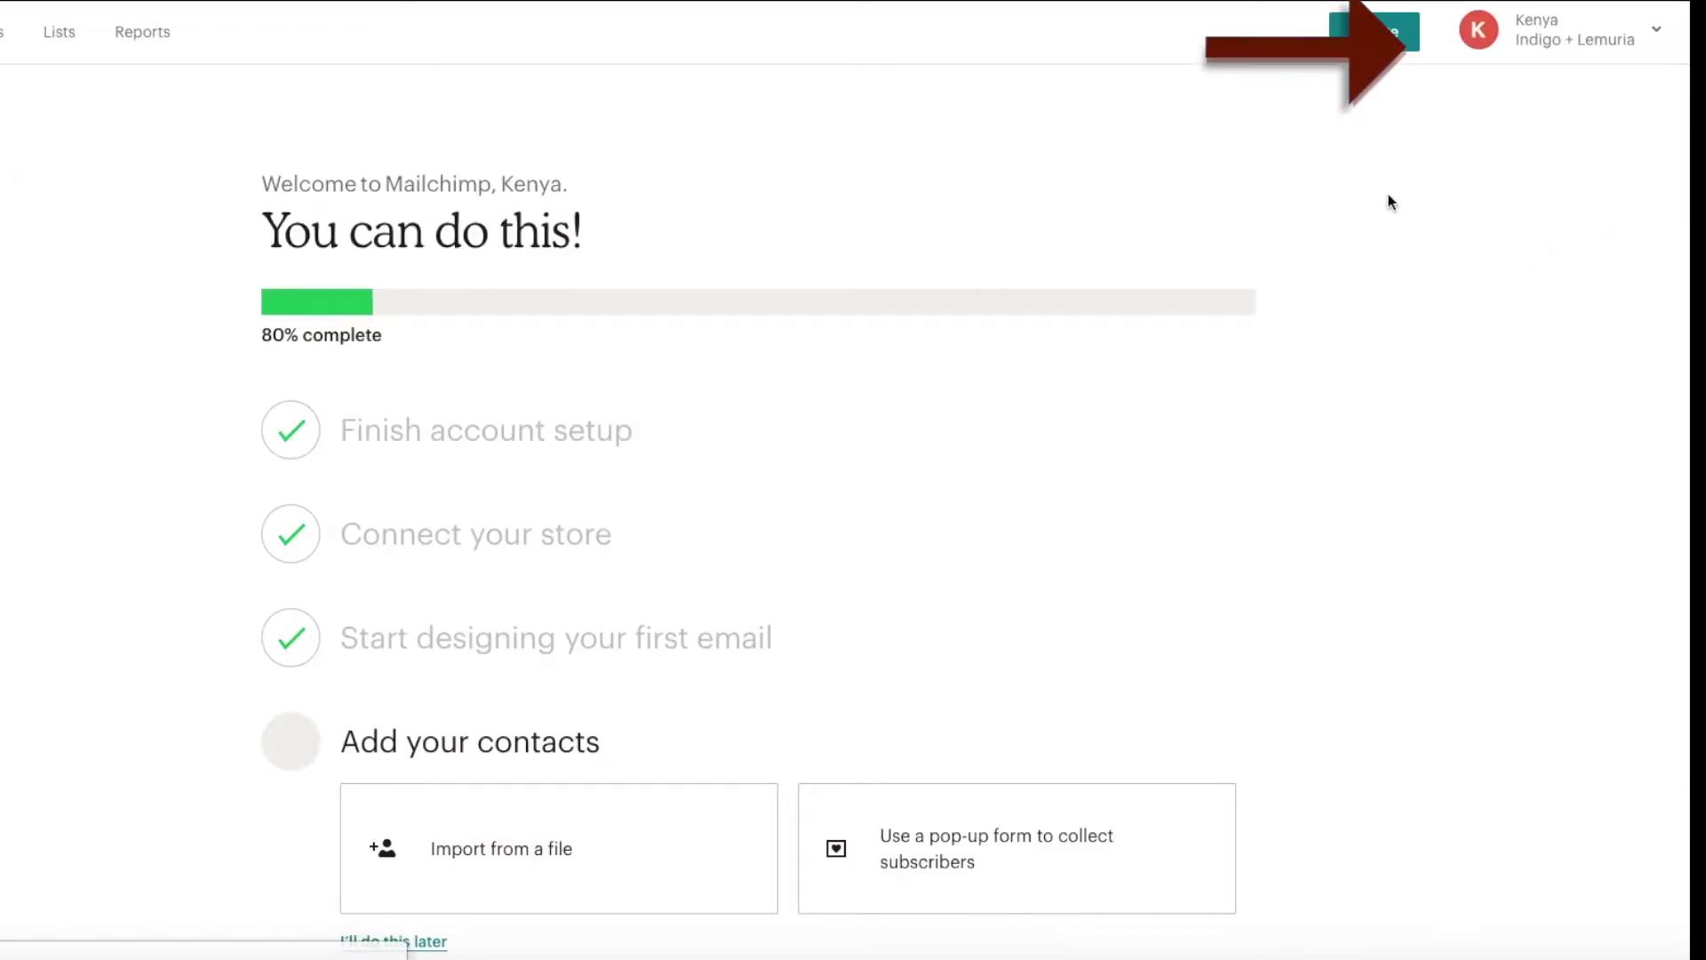
View the Big Cartel store's connected-site details in Mailchimp: synced Indigo + Lemuria list, active pop-up form
click(1657, 34)
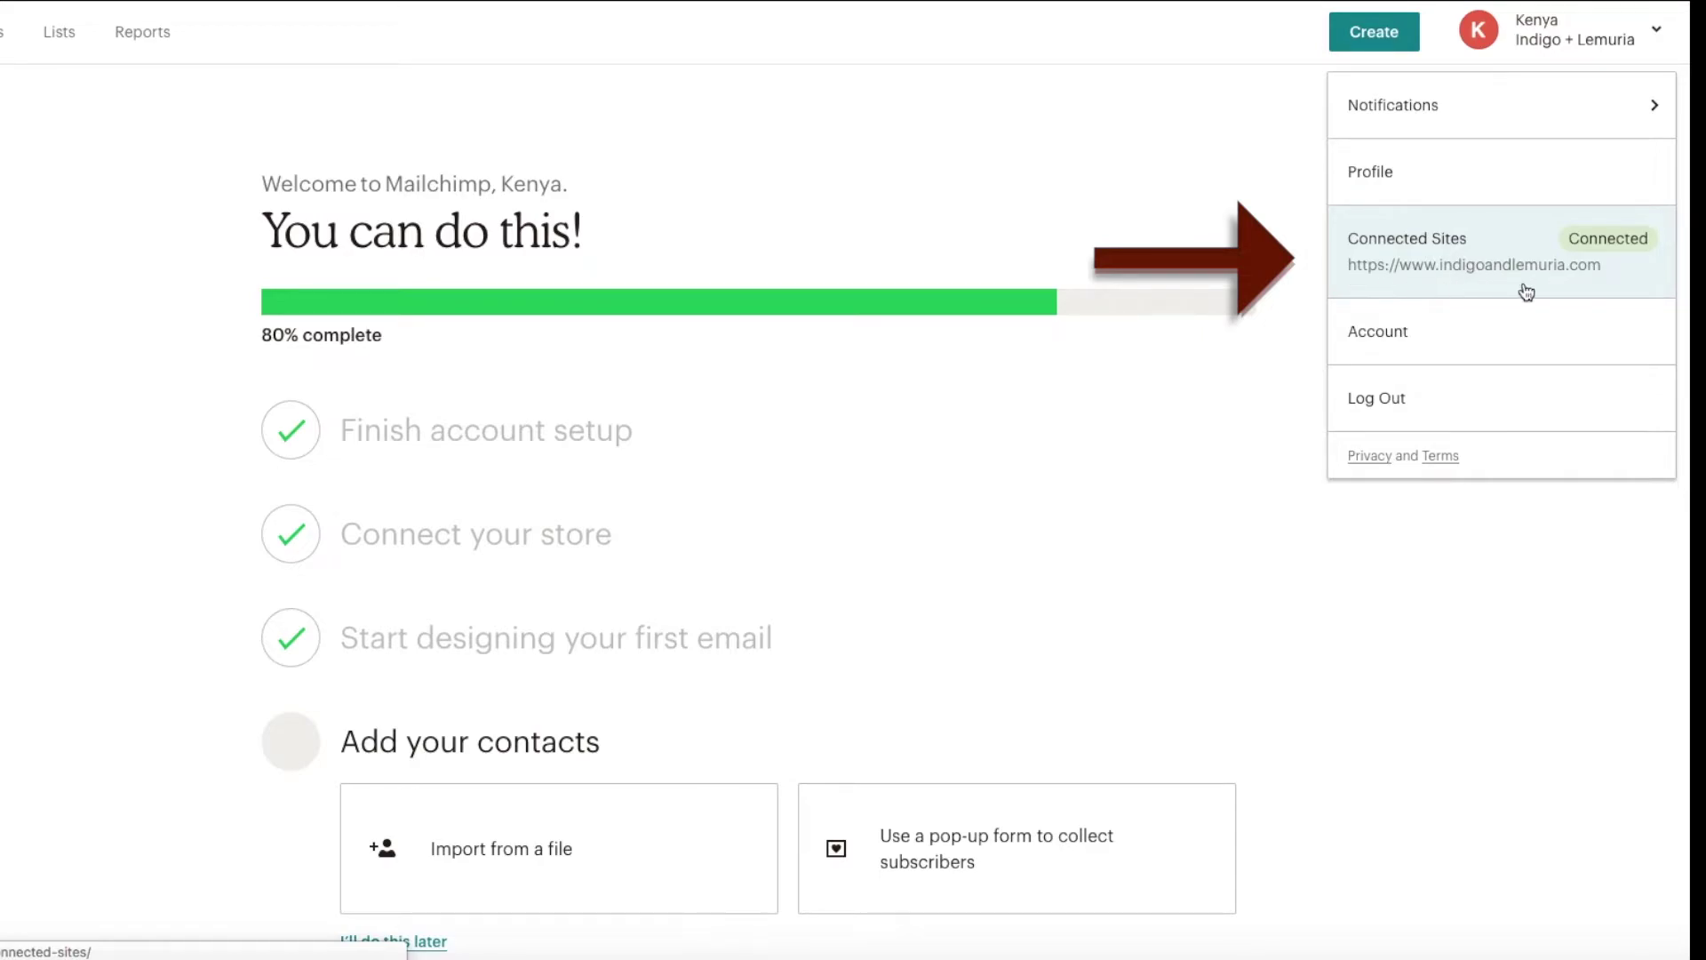
click(1479, 259)
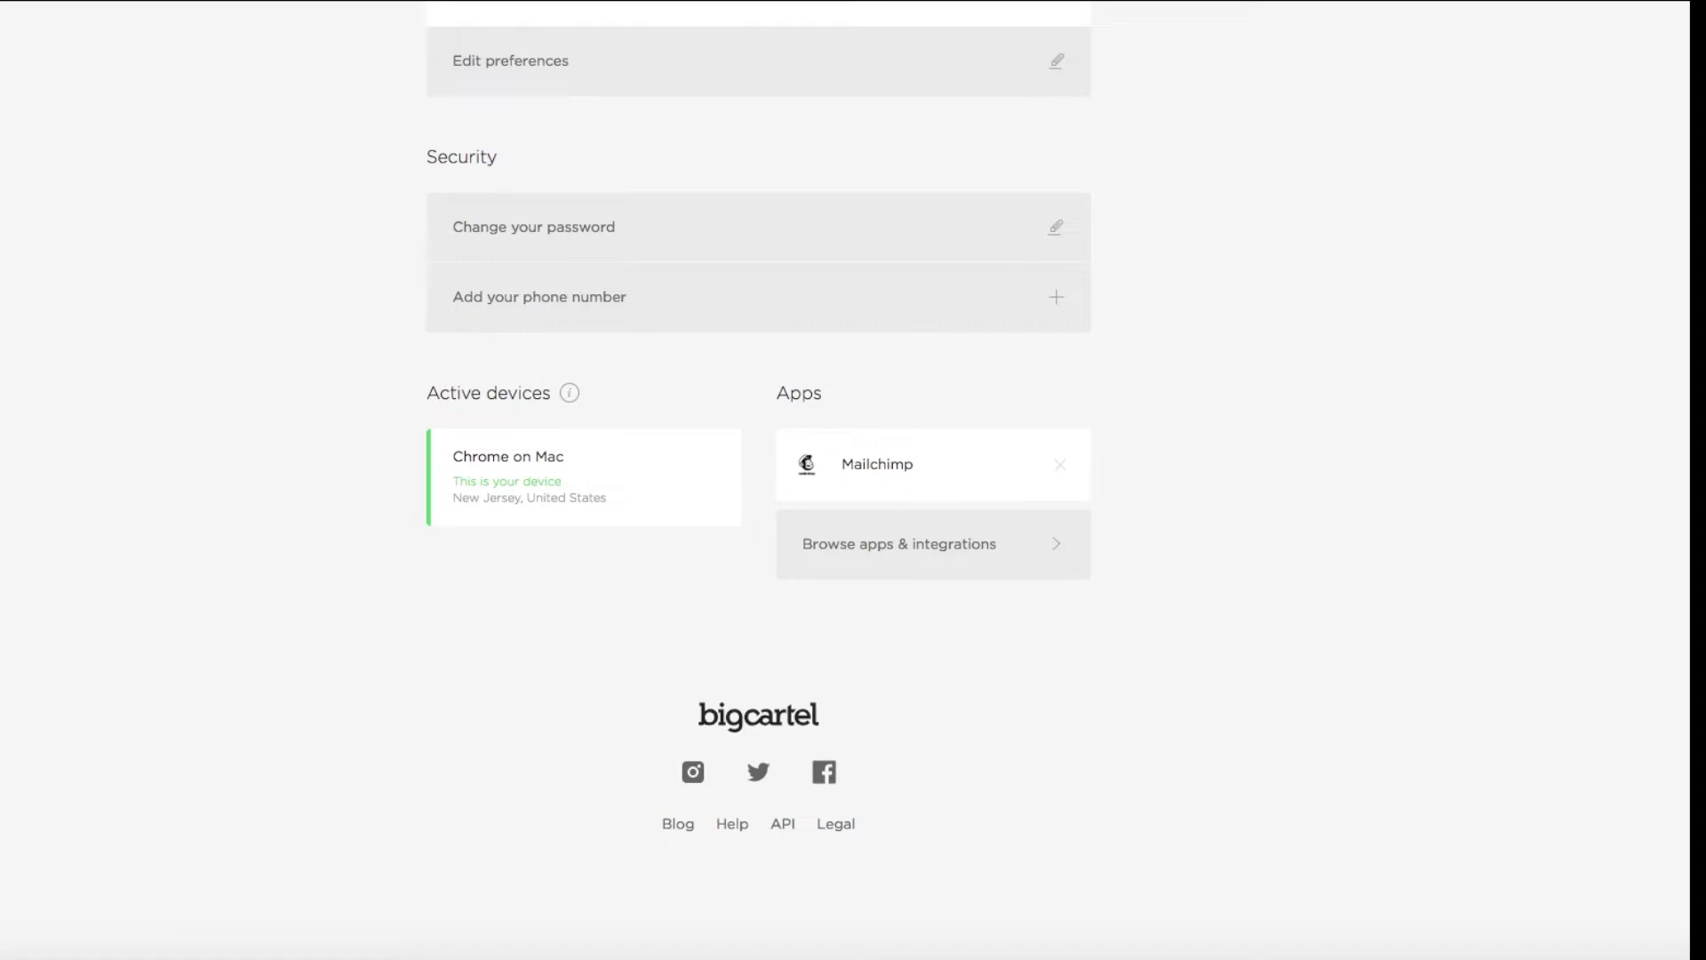
scroll(769, 247, up, 10)
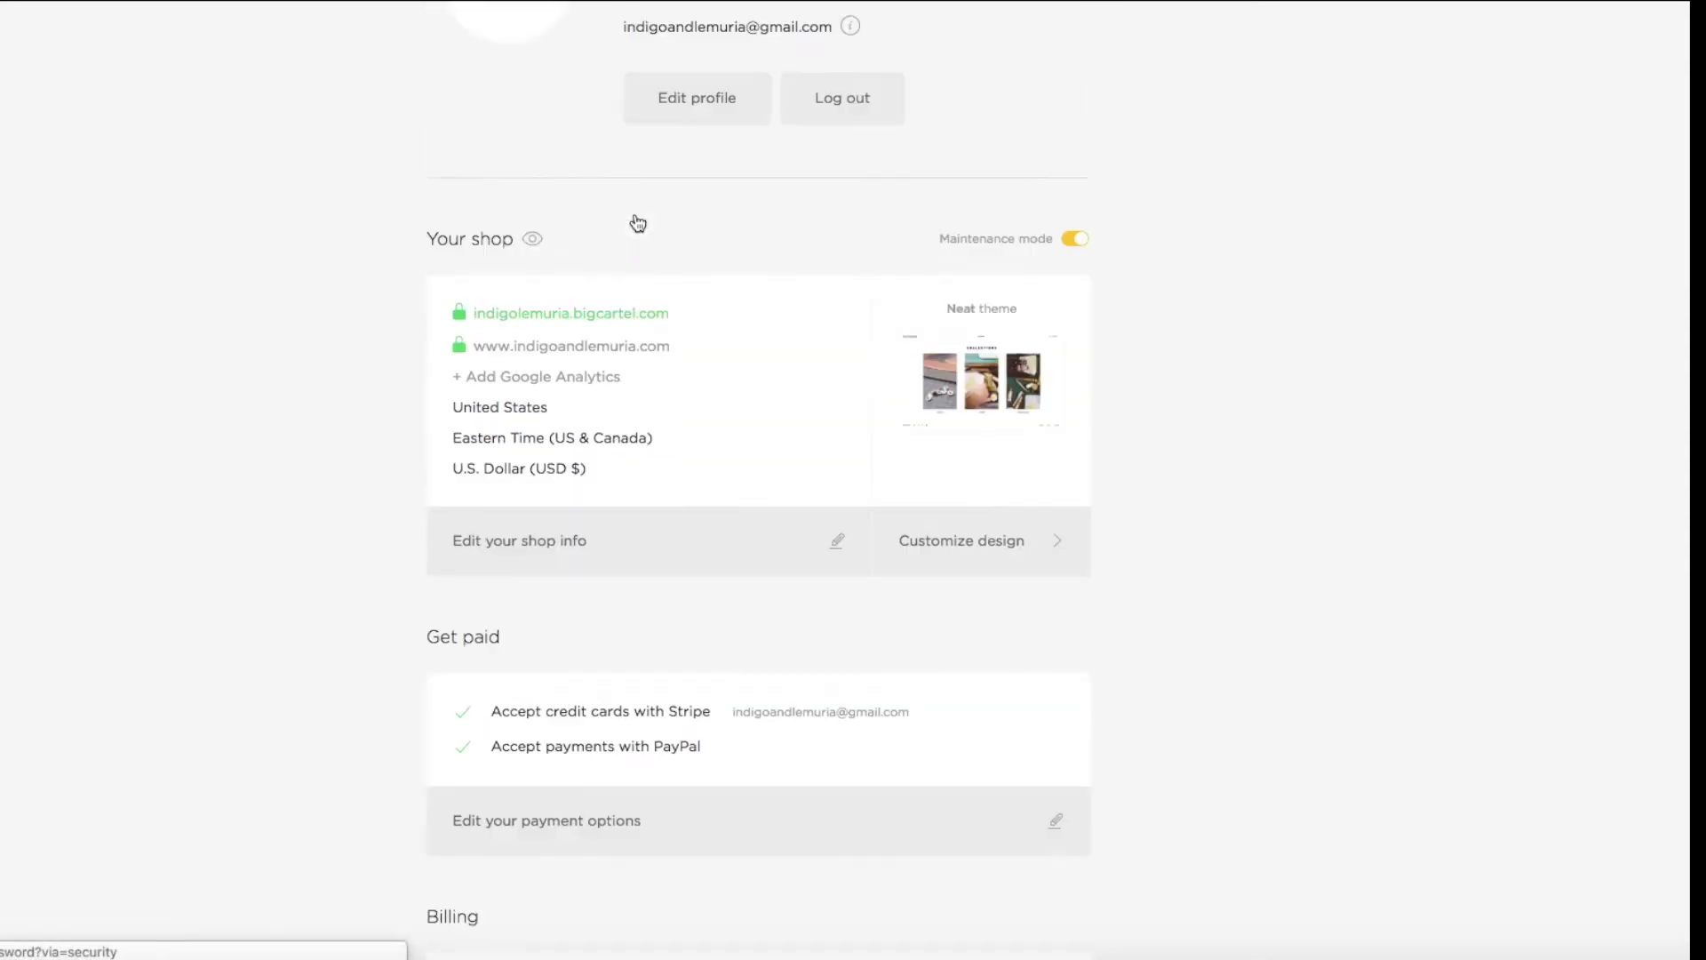
scroll(666, 385, down, 3)
scroll(658, 400, down, 3)
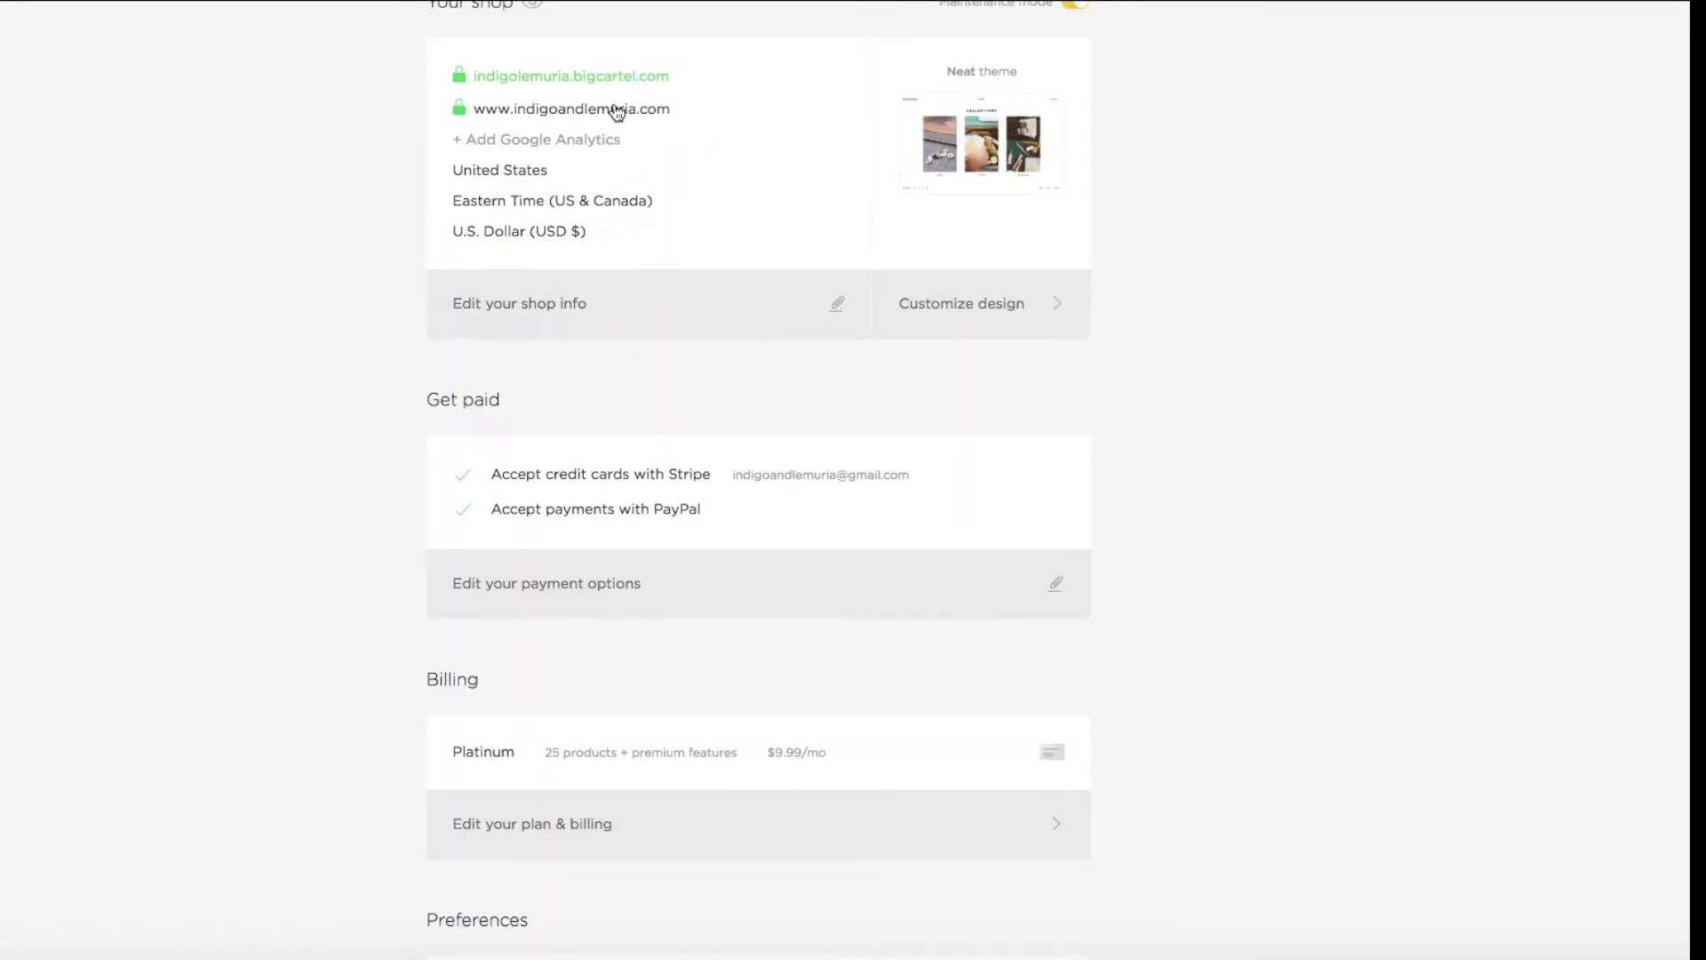
click(613, 107)
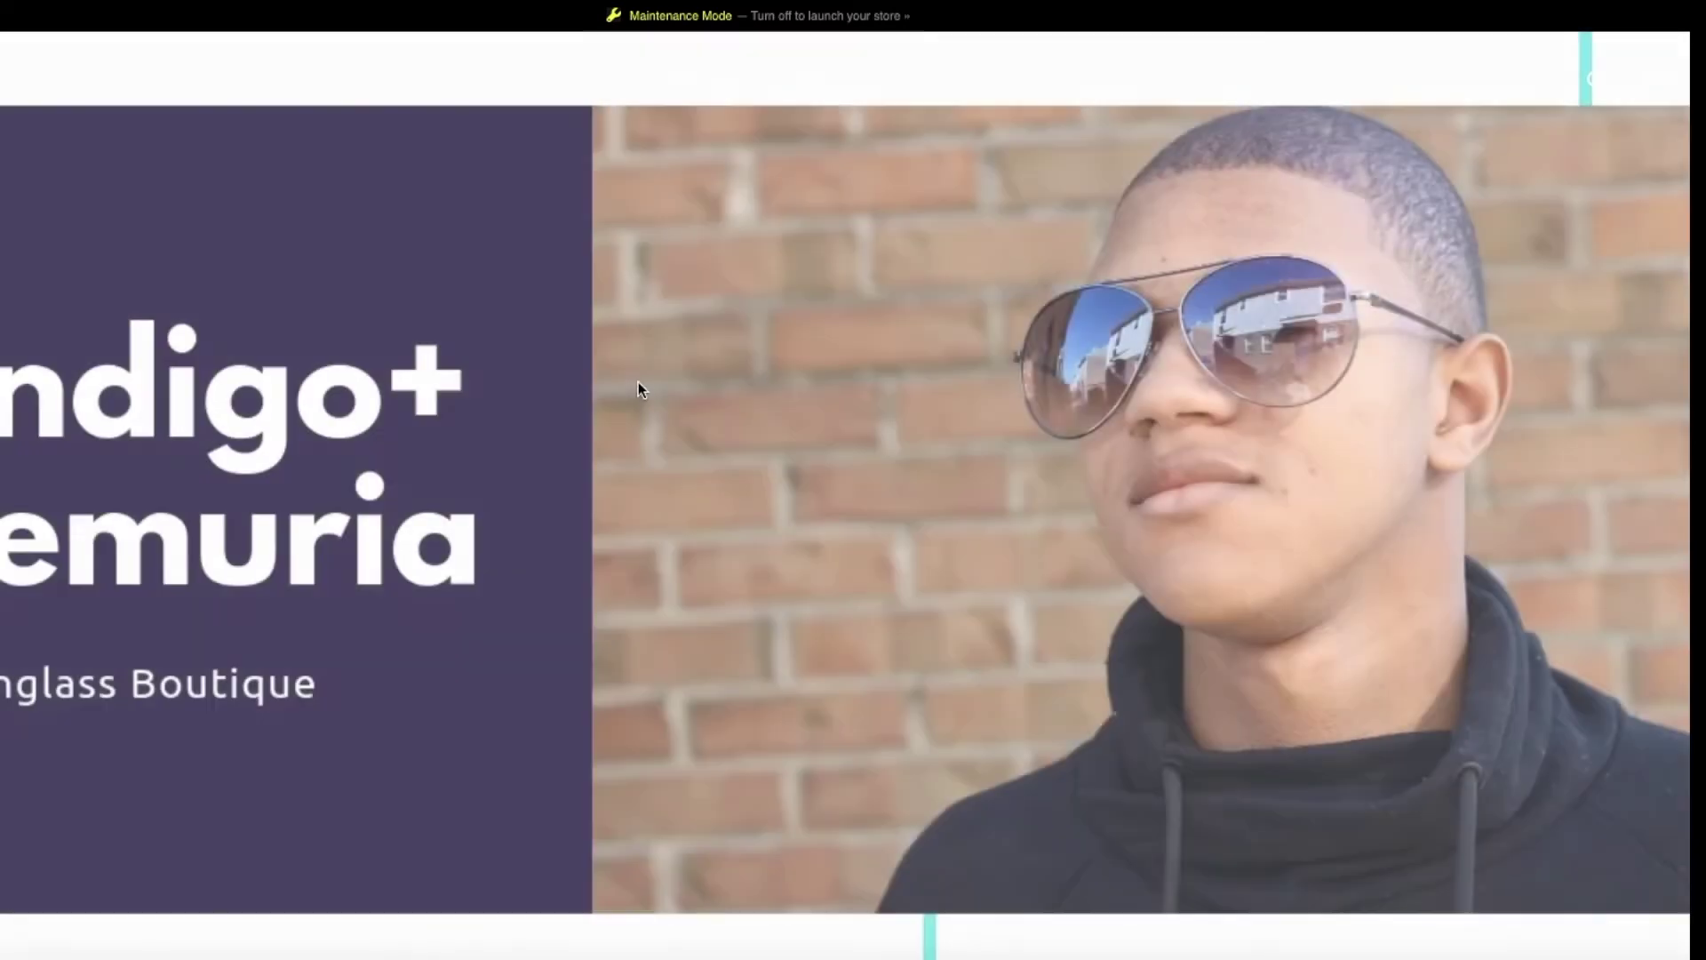
scroll(638, 385, down, 10)
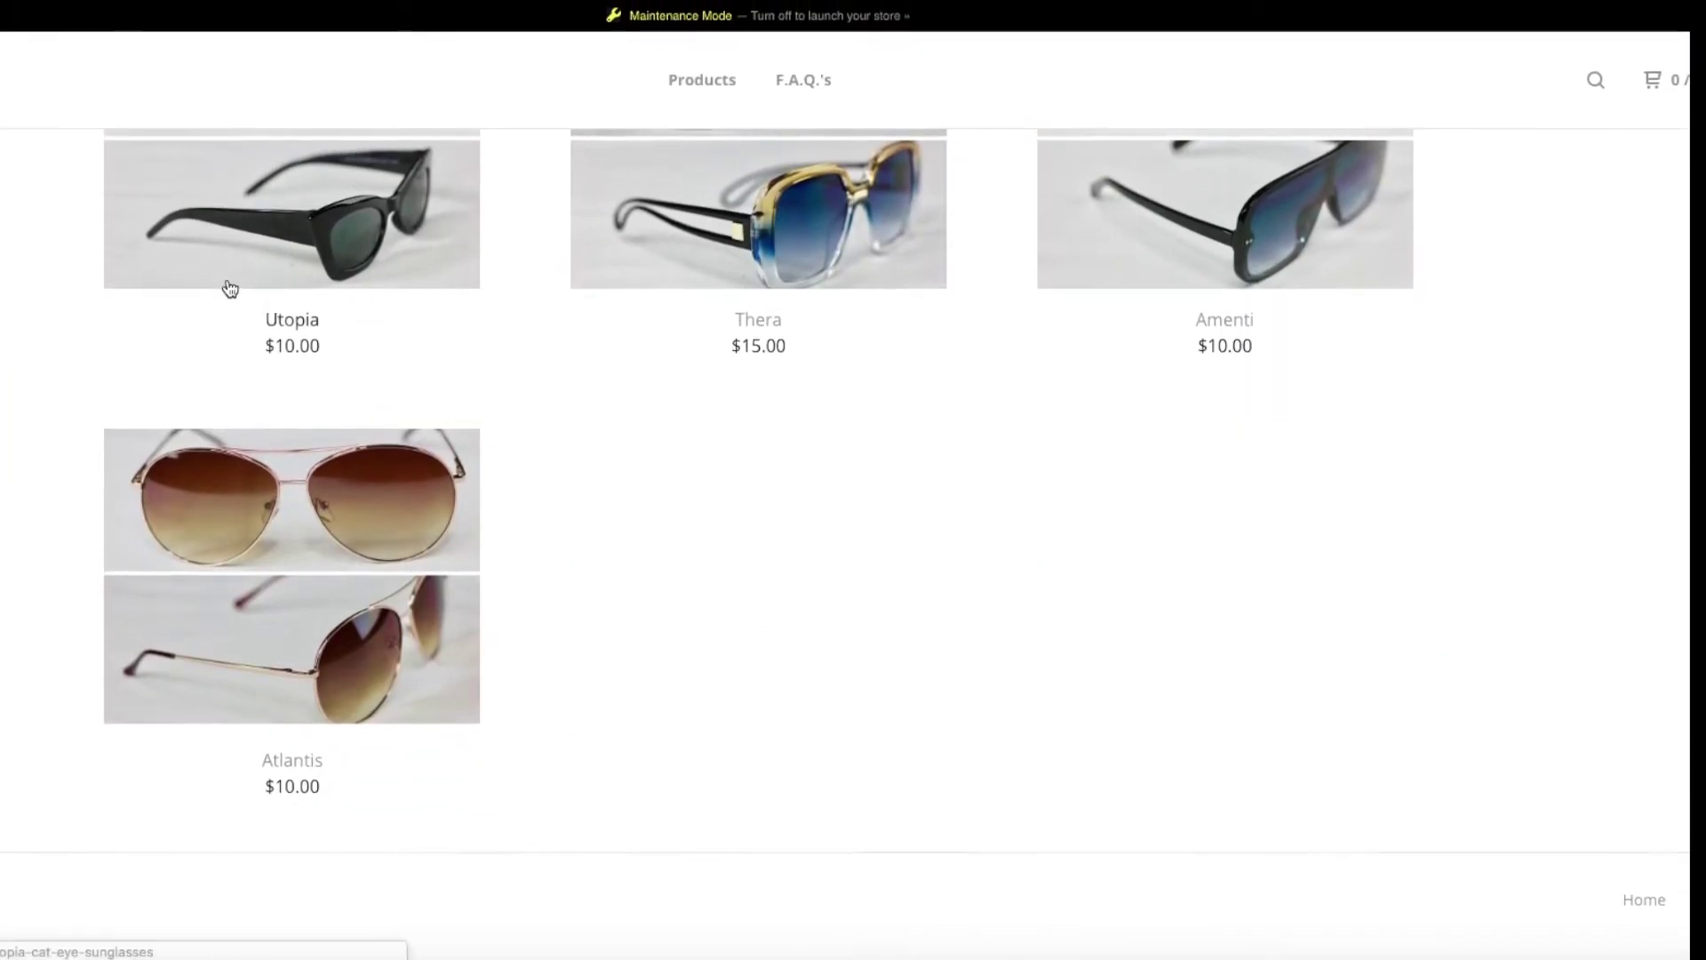
scroll(36, 90, up, 2)
scroll(35, 90, up, 5)
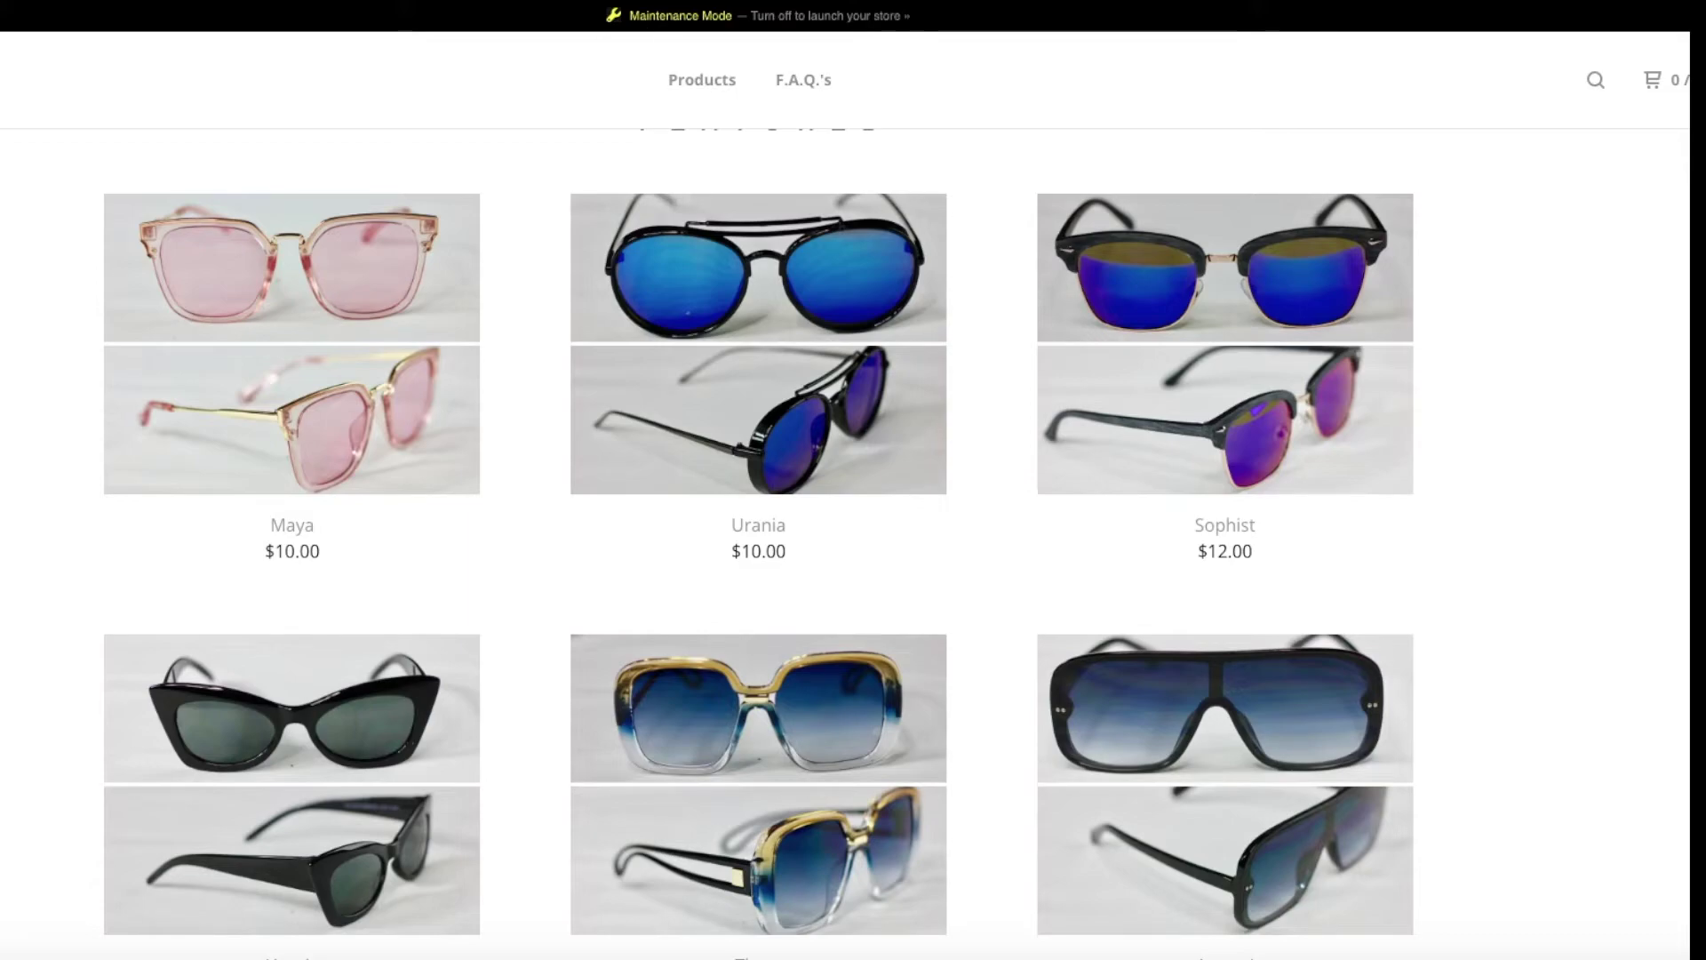
click(830, 15)
scroll(533, 293, up, 6)
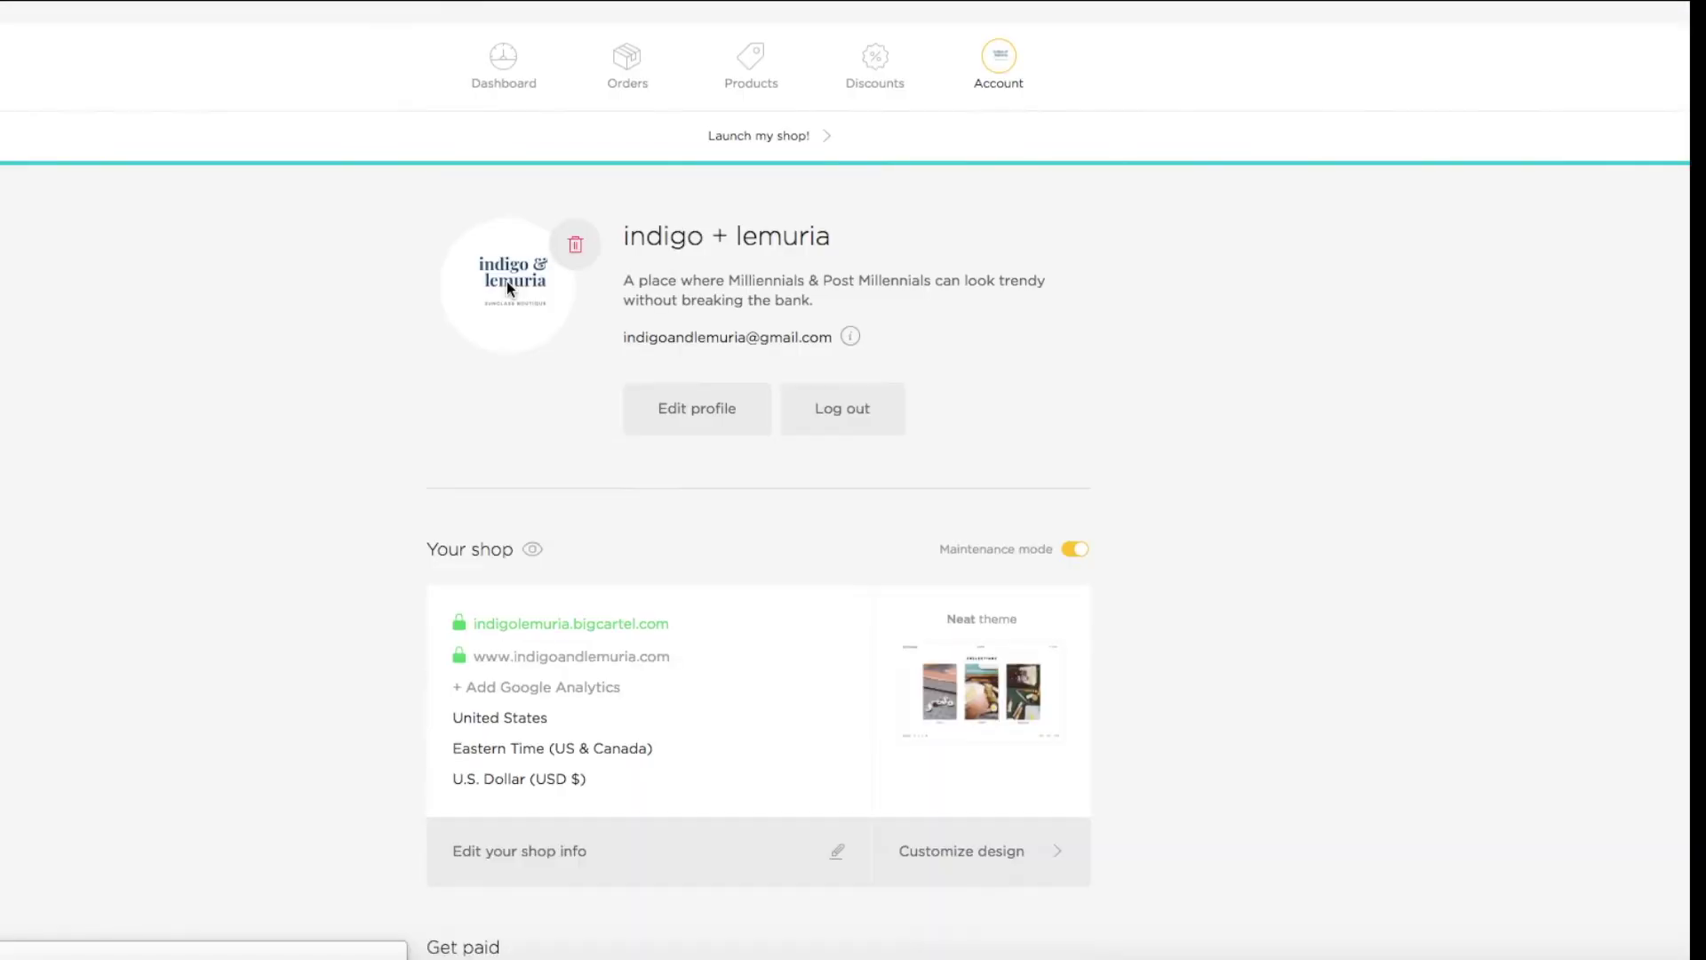
scroll(507, 281, down, 3)
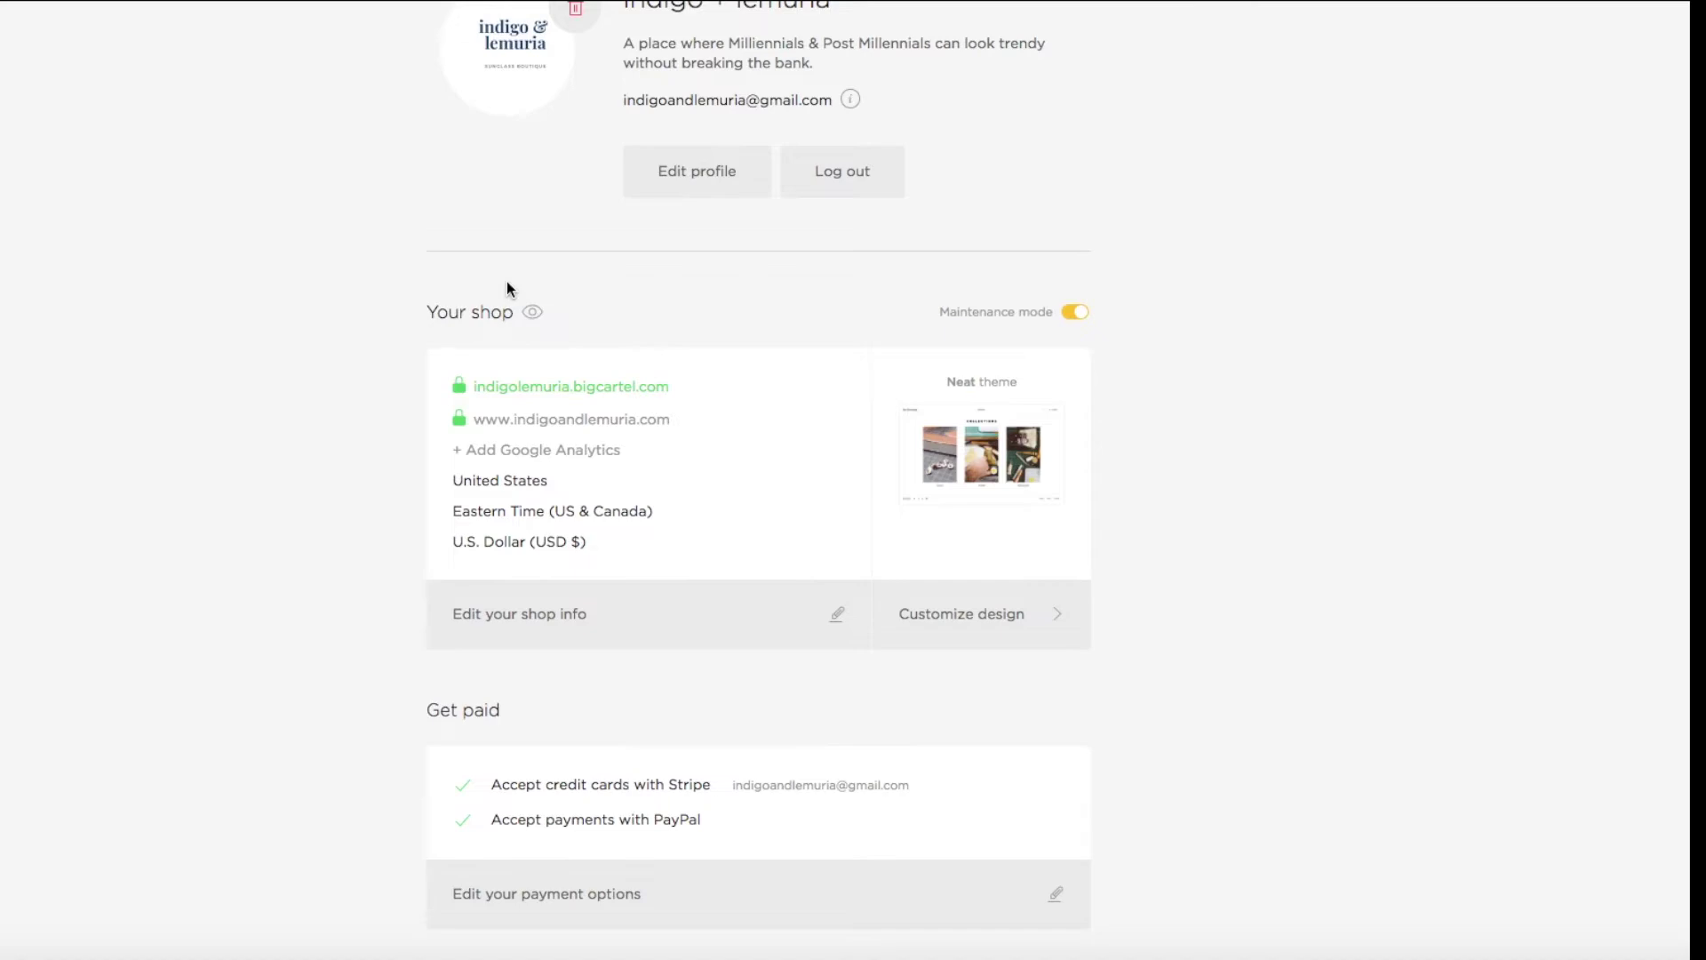
Open the theme customizer and bring the footer Subscribe form into view
click(947, 620)
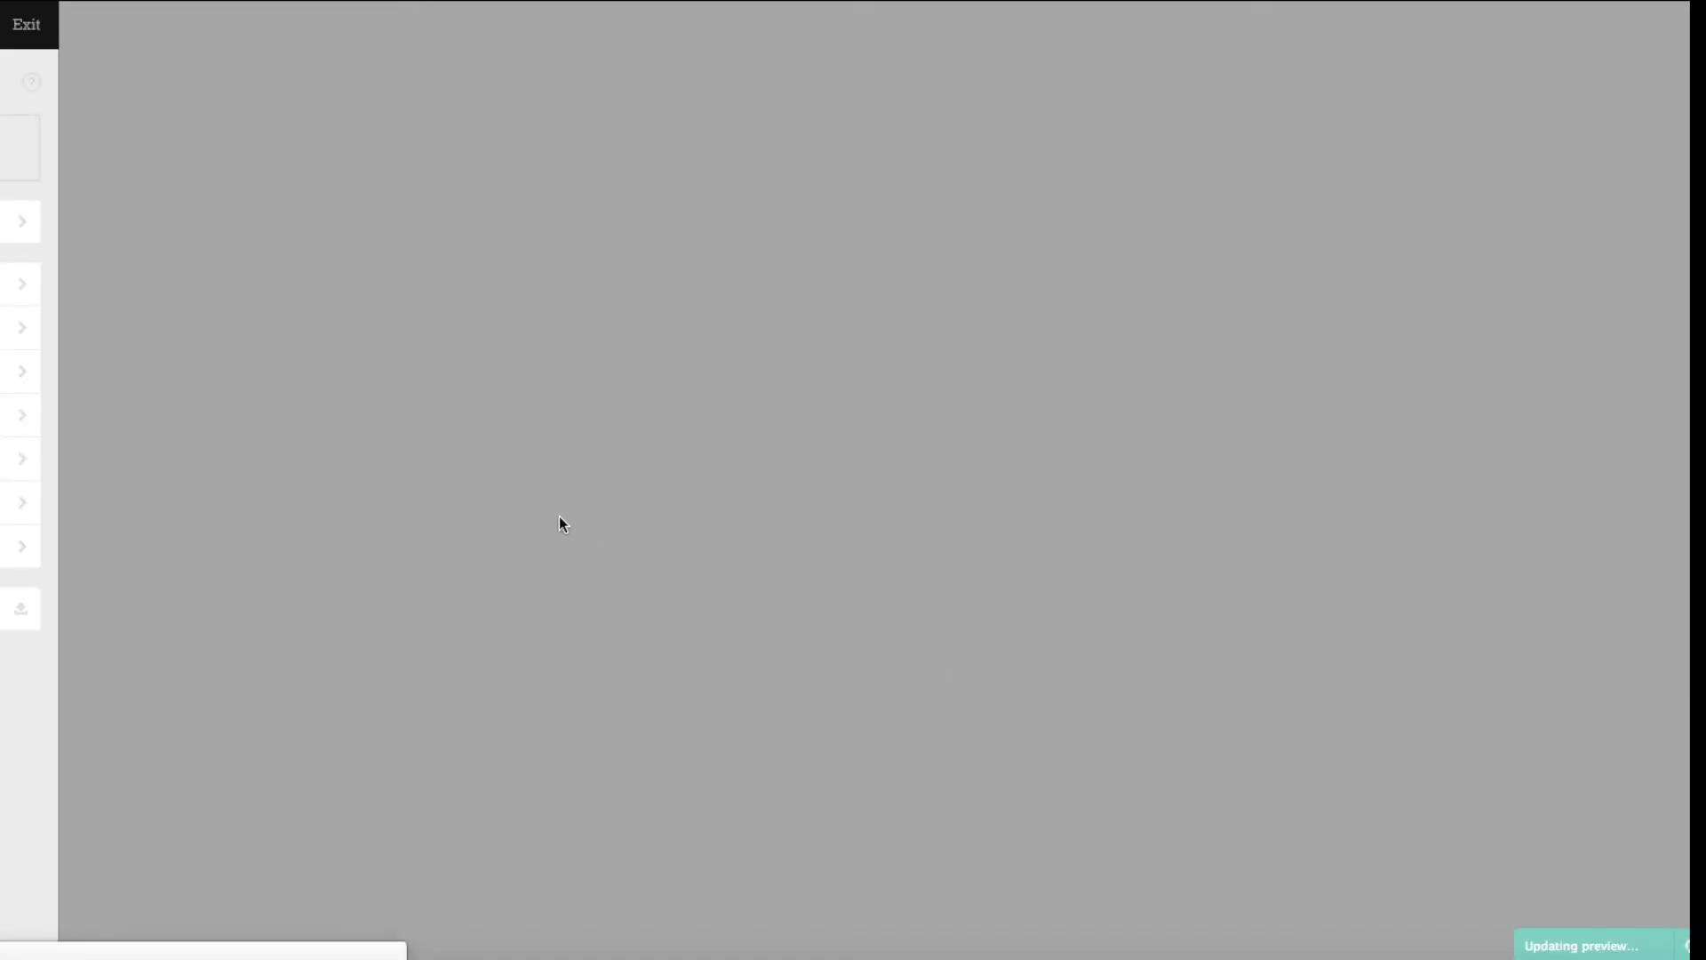
scroll(624, 499, down, 10)
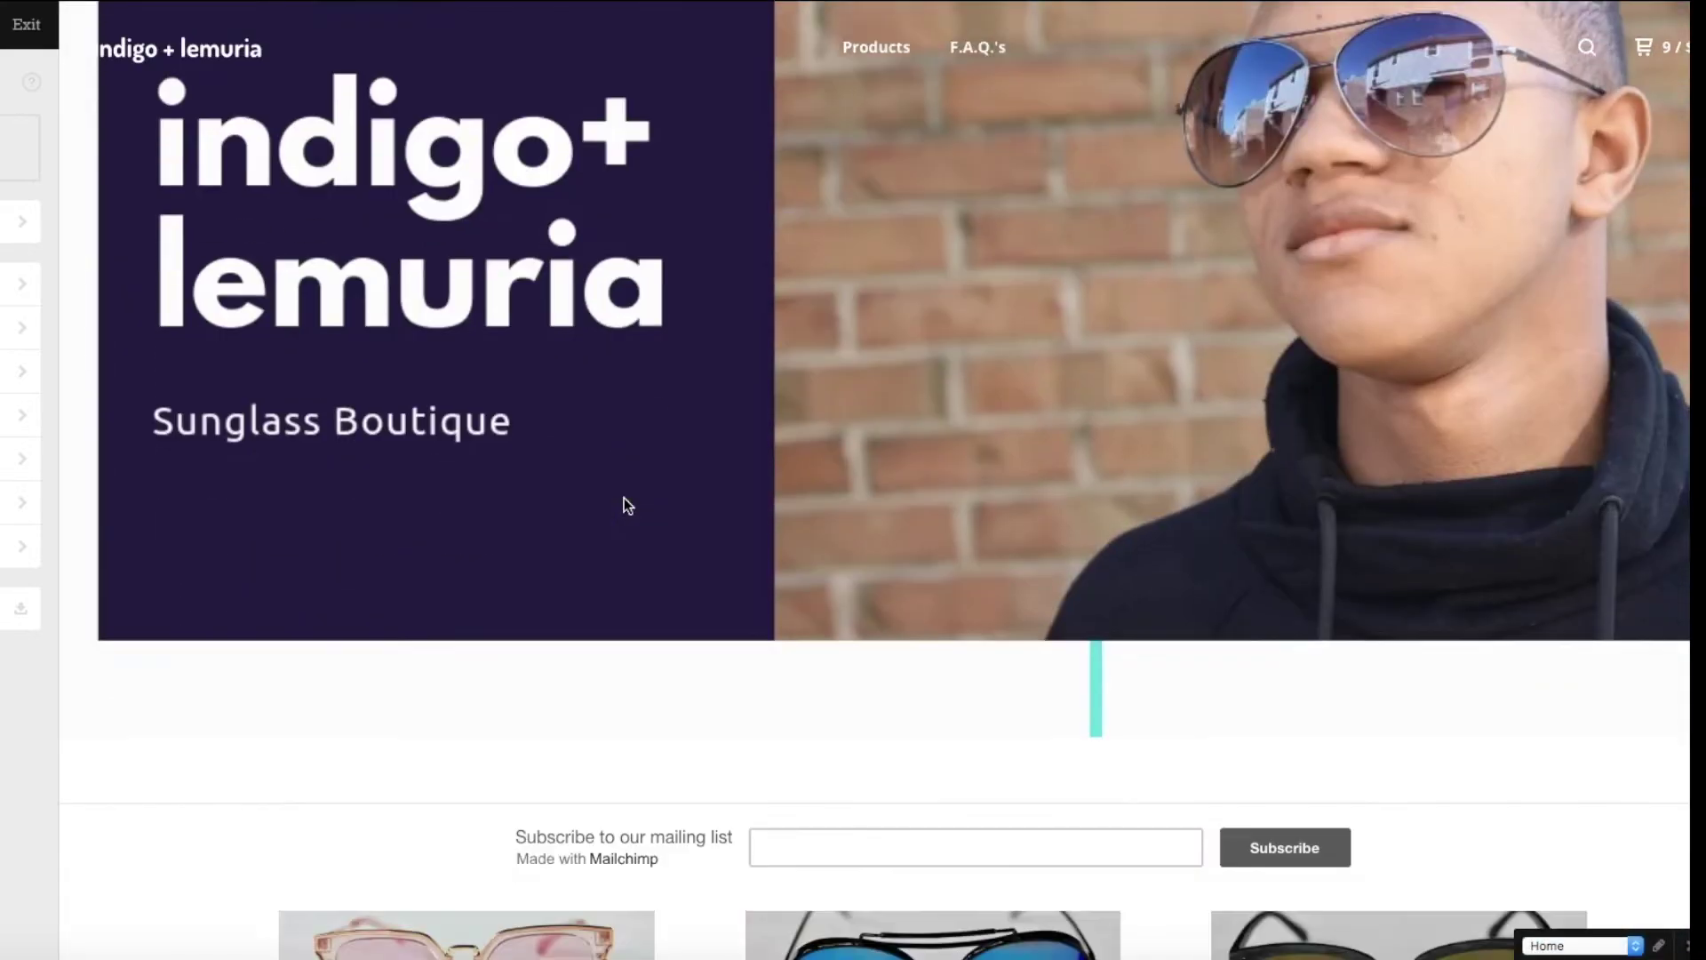
scroll(624, 505, down, 8)
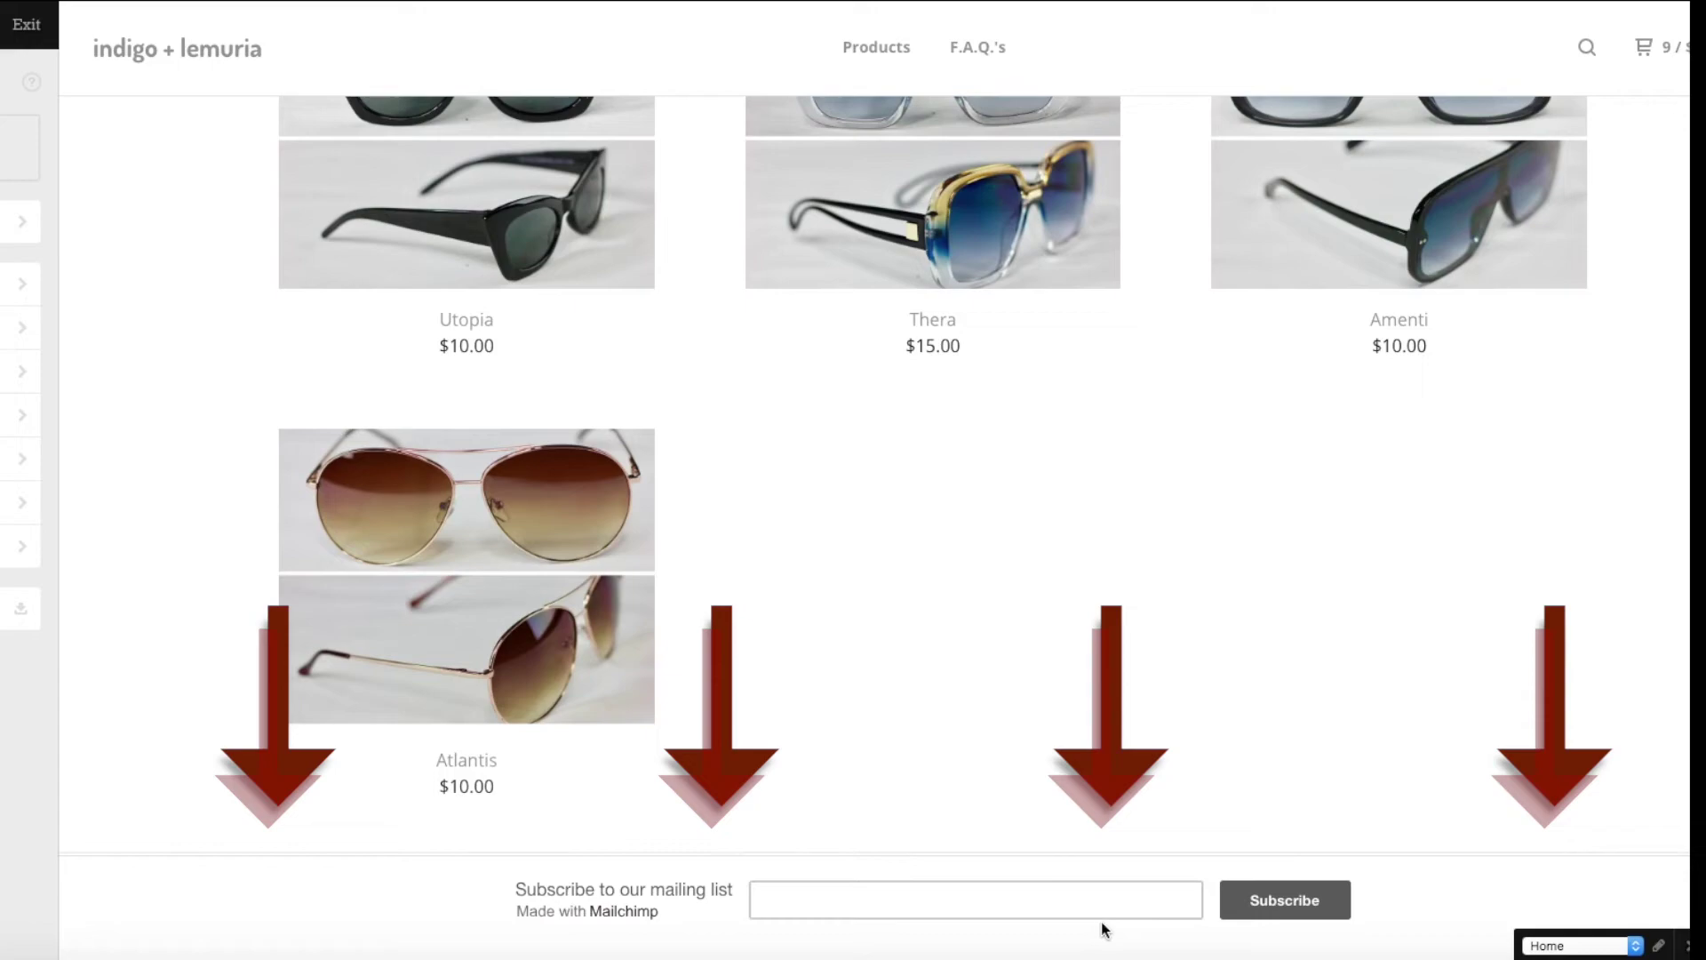
click(1680, 949)
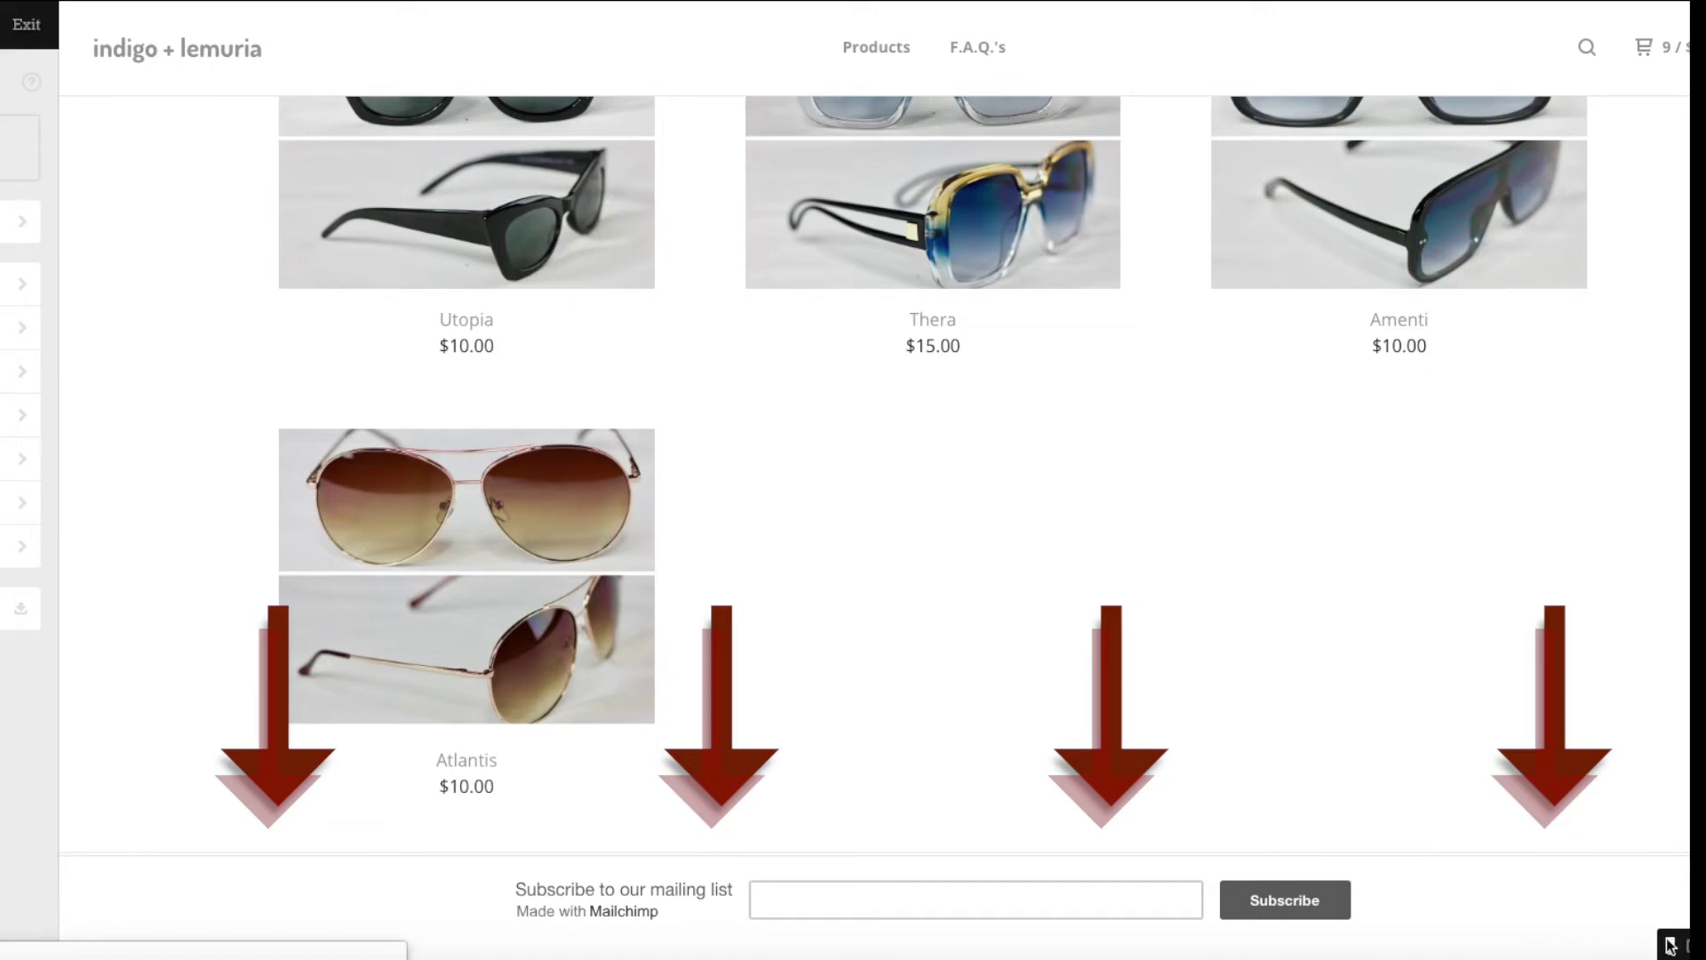
Submit '123' as a test email in the Subscribe form and dismiss the stray options
click(842, 893)
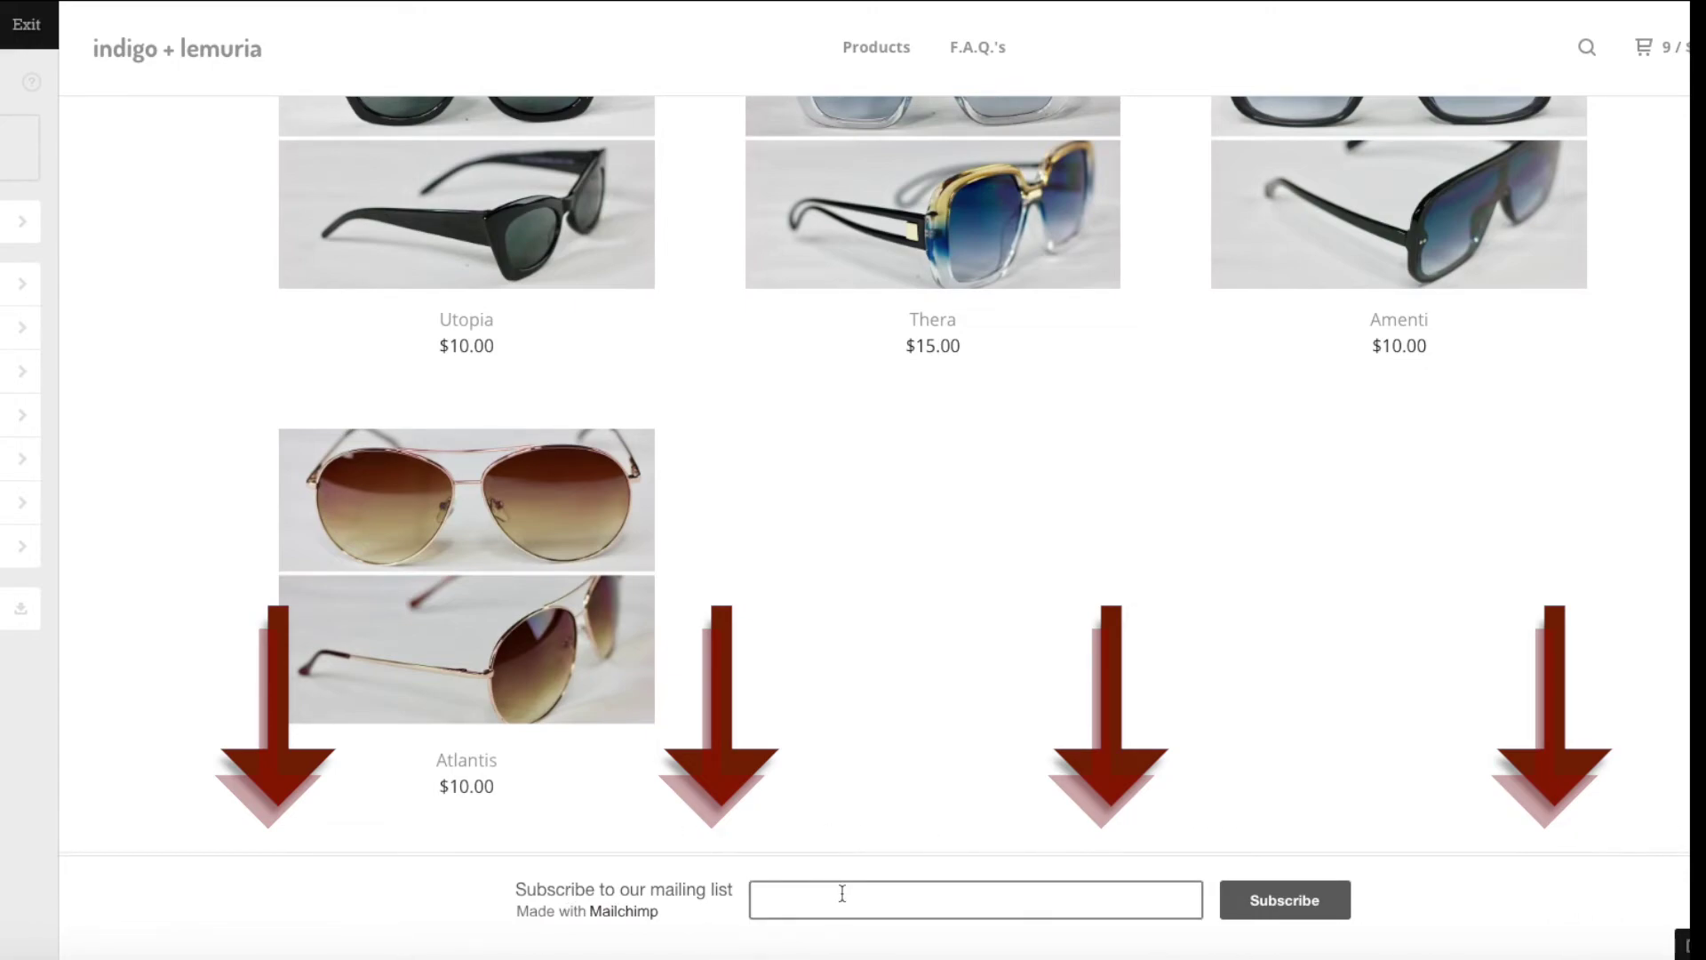
click(832, 902)
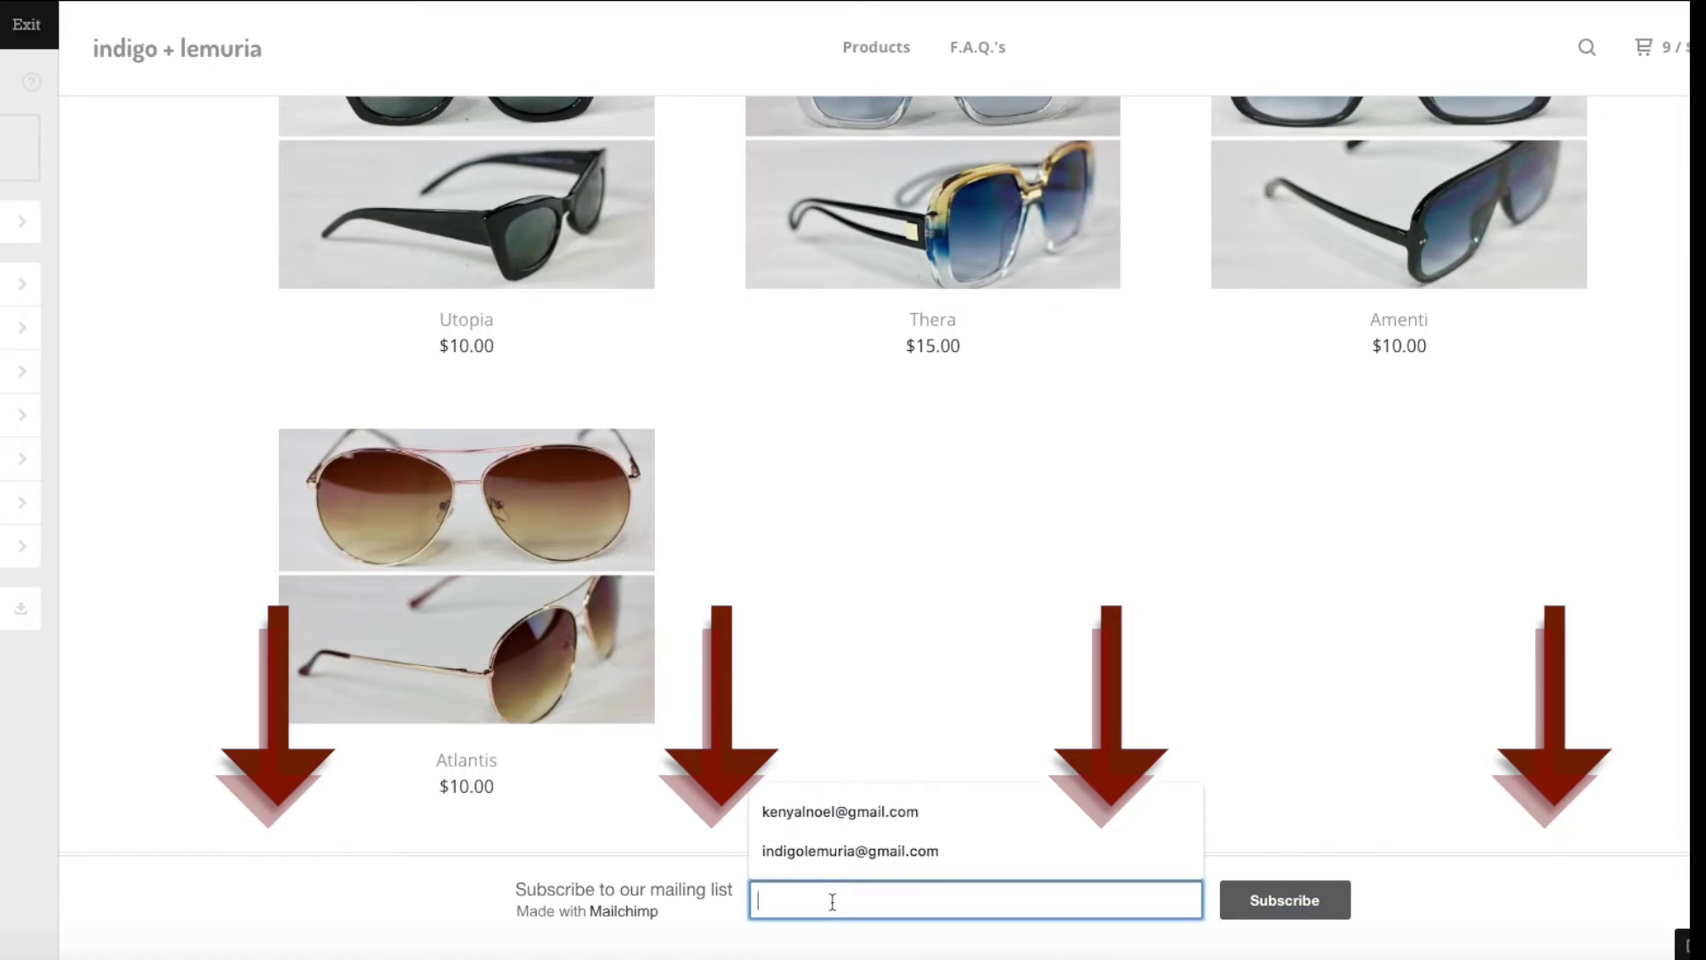
text(123@gmail.com)
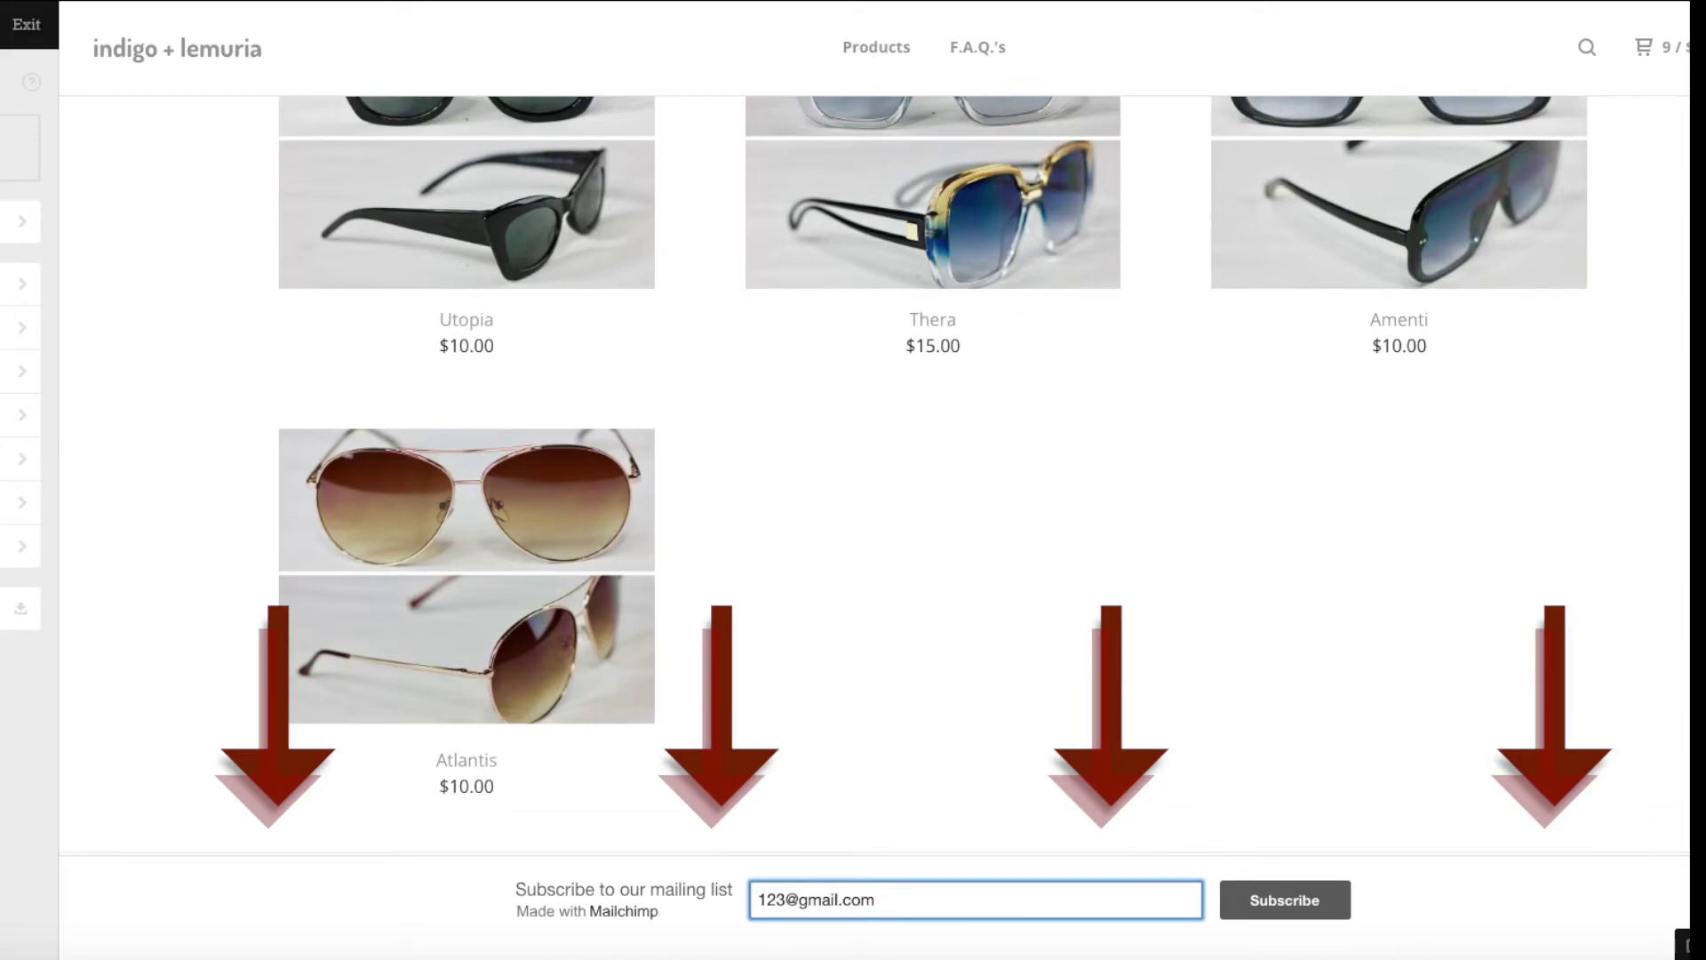
click(1272, 902)
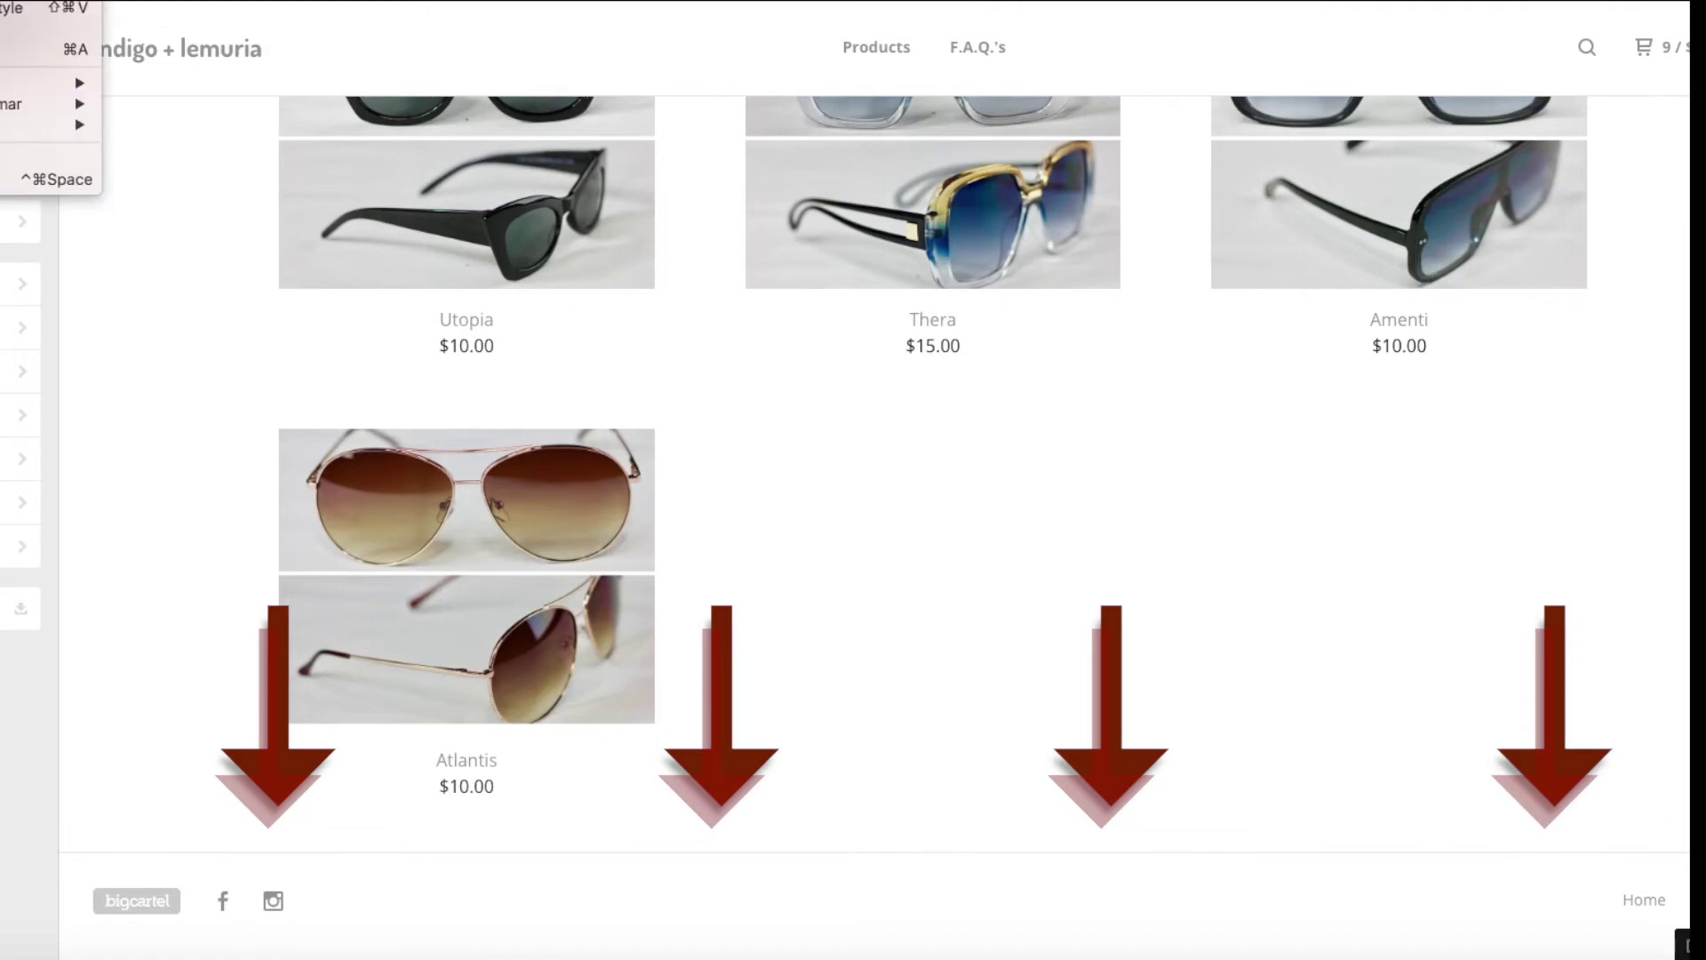
click(360, 258)
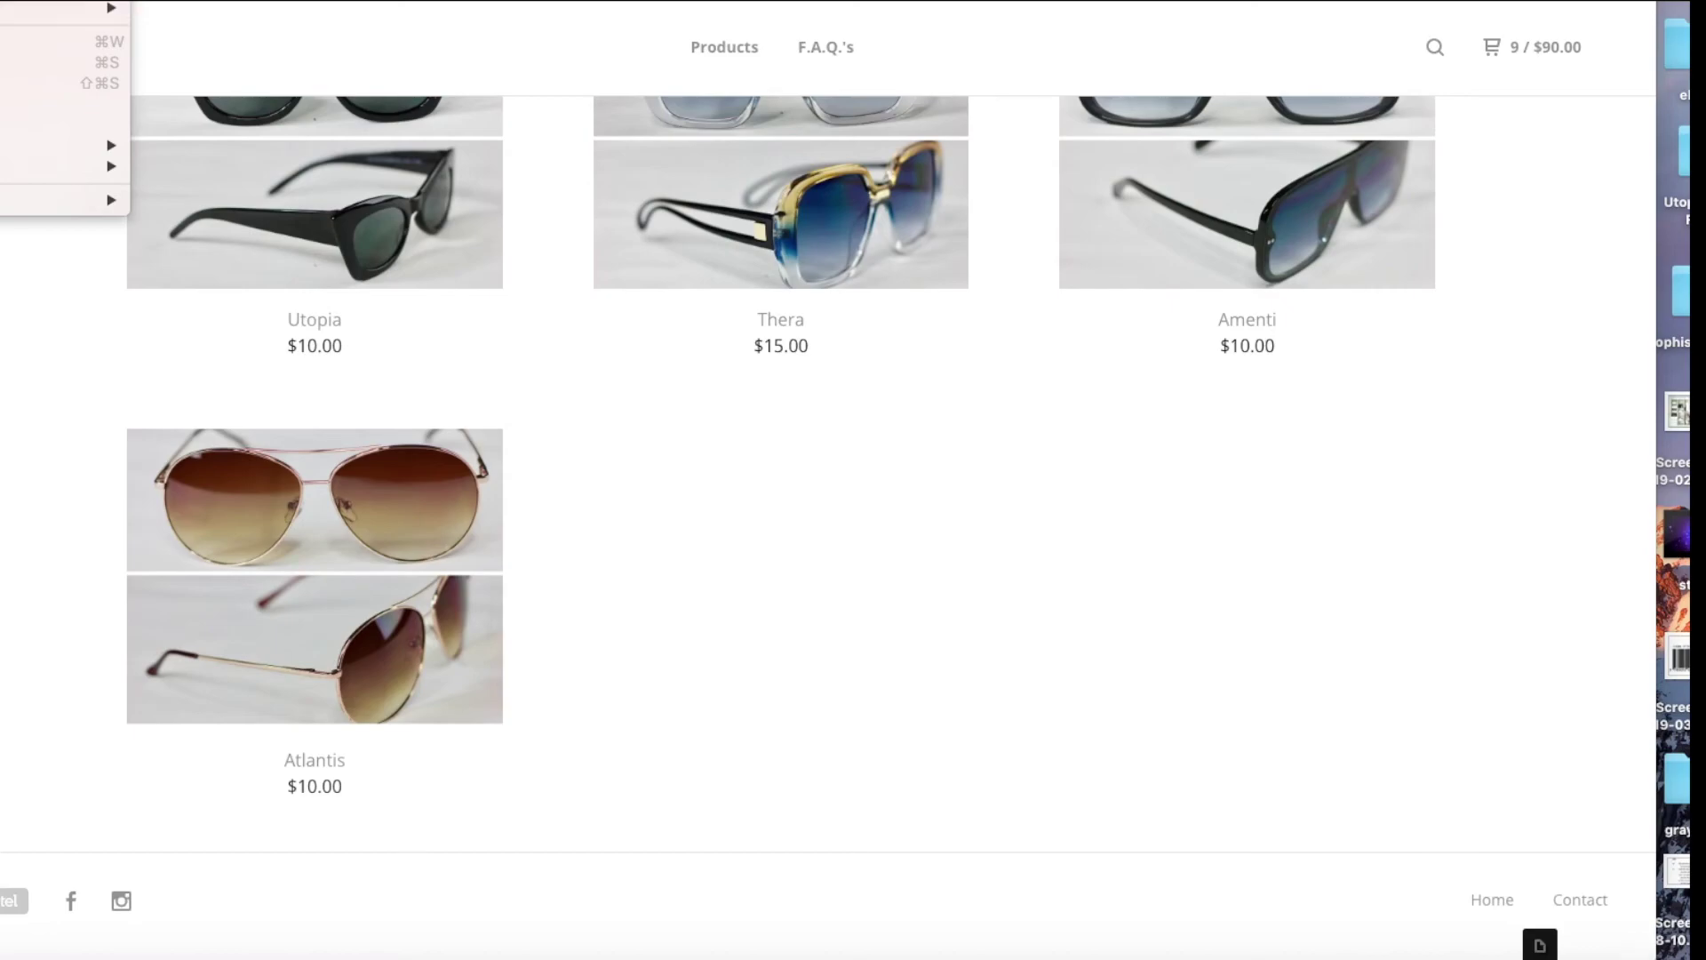
key(Escape)
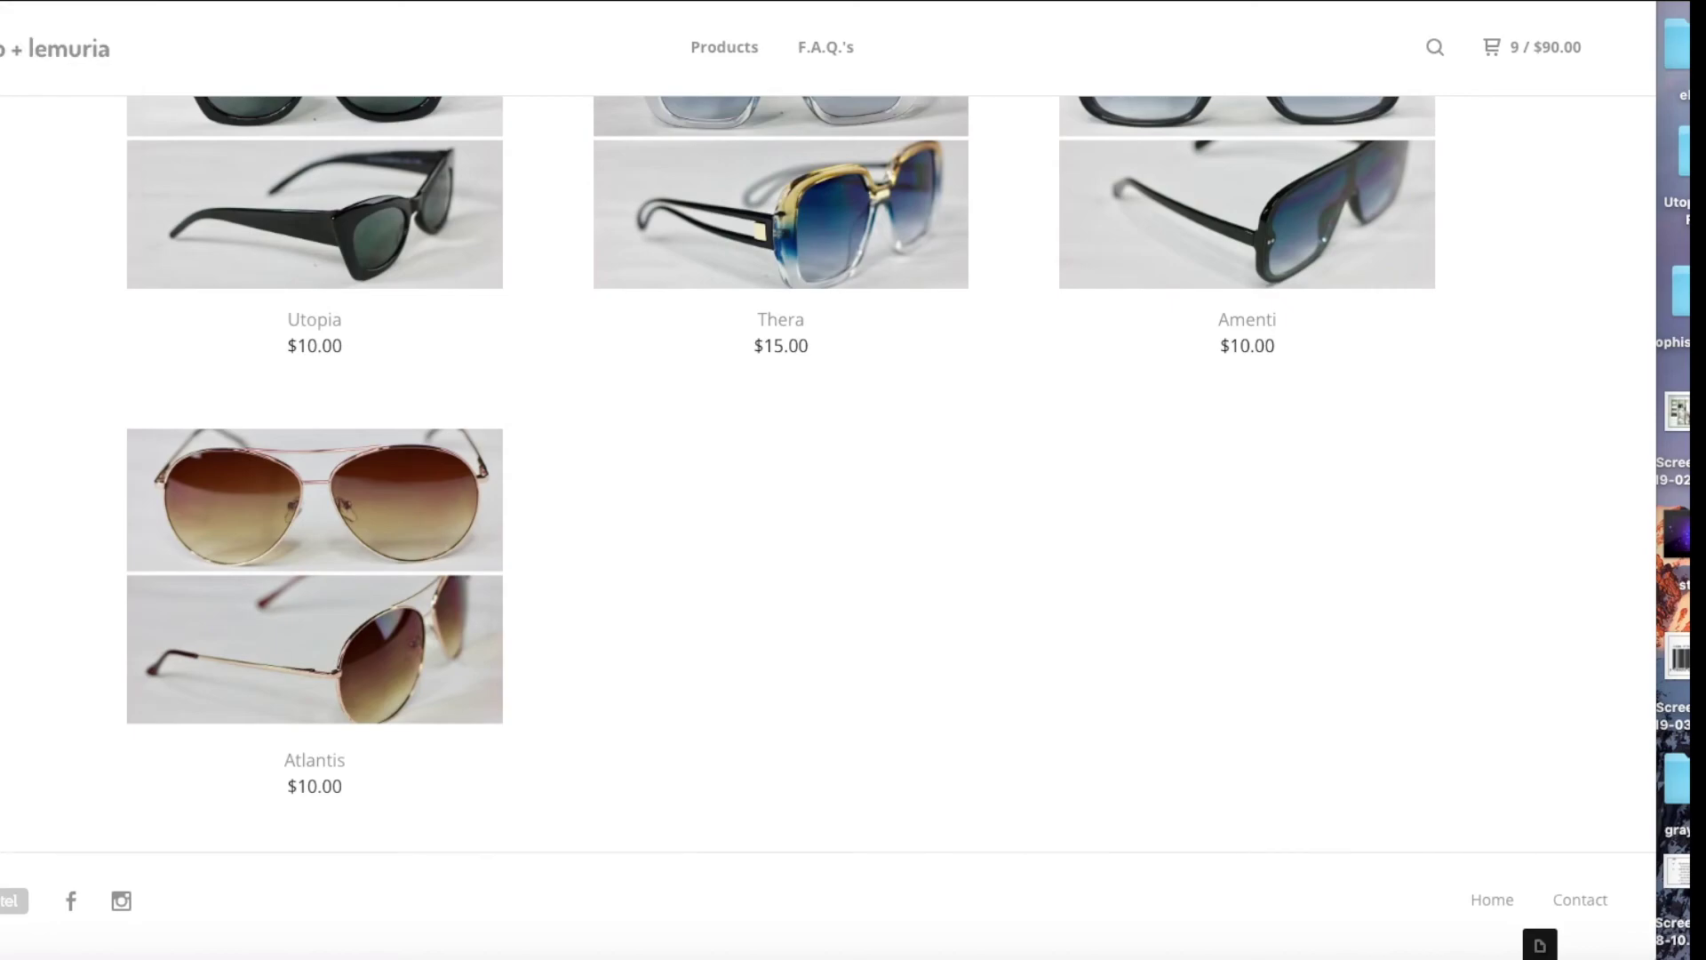